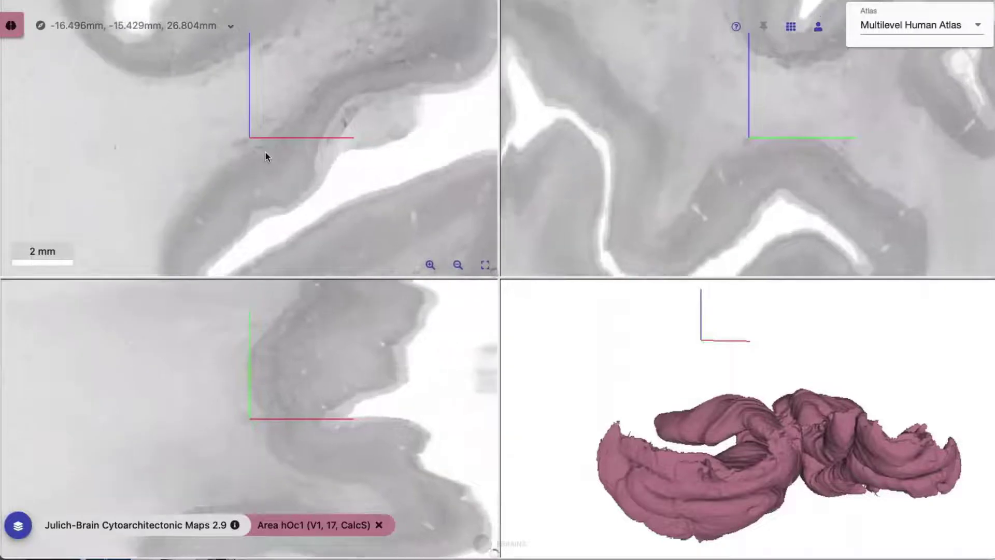
Step: Pan the coronal slice near Area hOc1 and zoom in on the cortical layers for closer inspection
left_click_drag(265, 155, 231, 147)
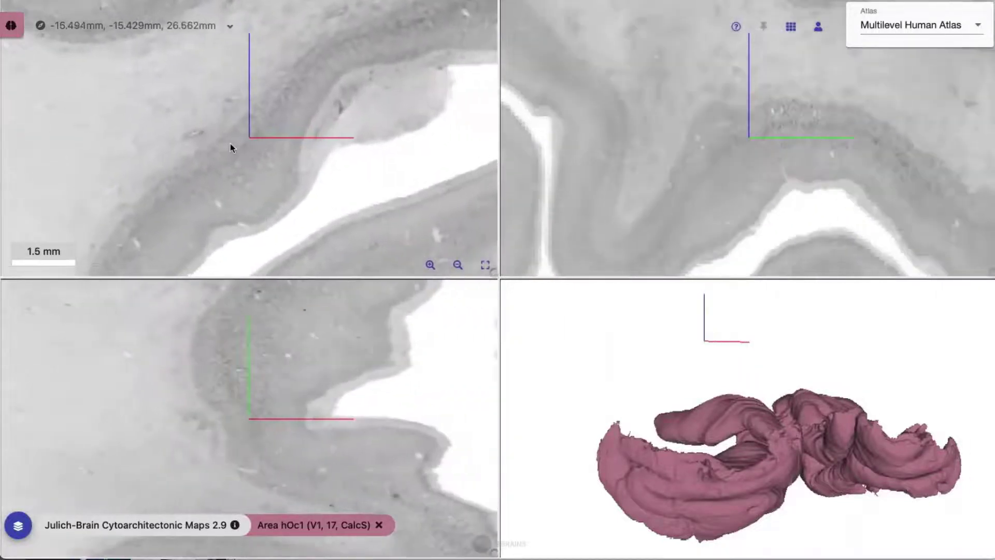
scroll(236, 149, "up", 3)
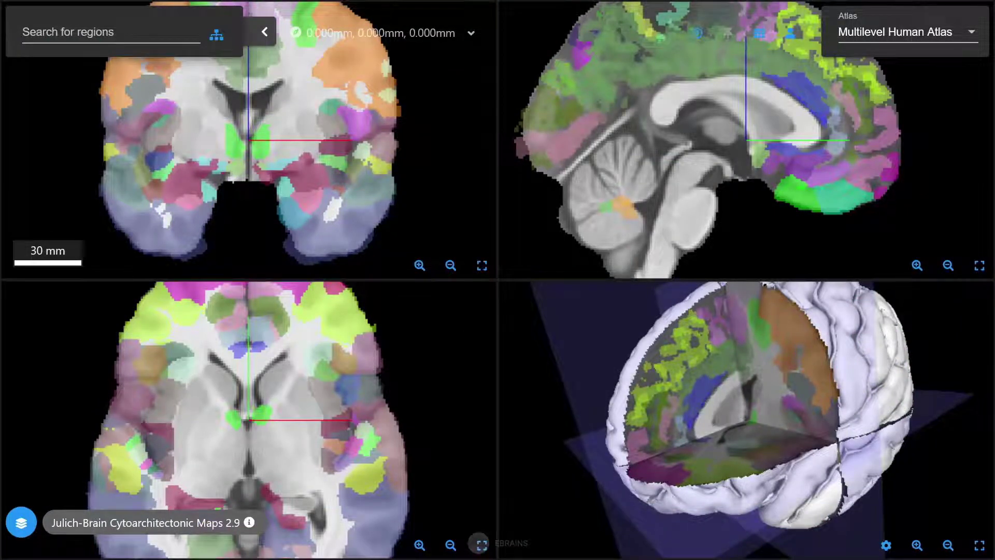
Step: Open the quickstart help and follow the guided tour from the atlas selector past the atlas layer browser
left_click(698, 33)
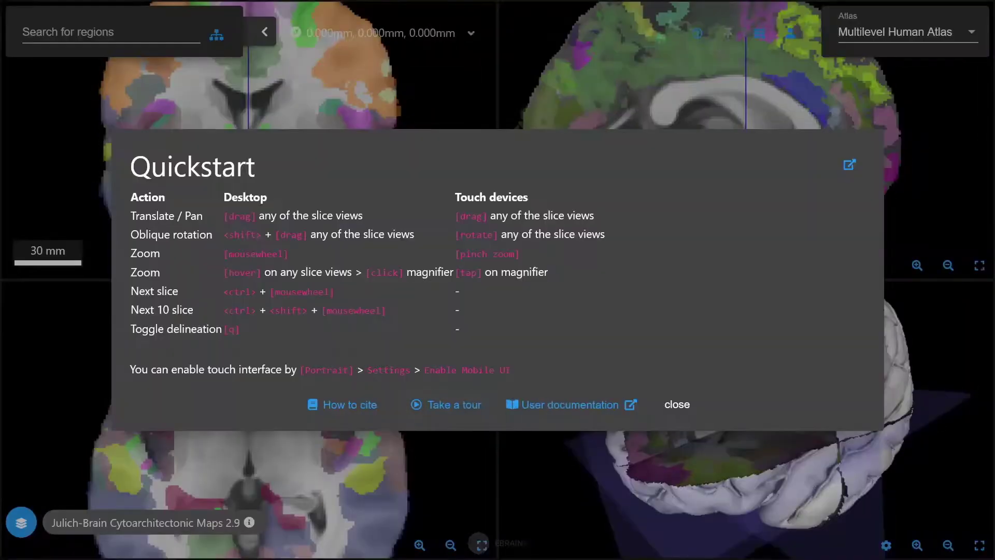
left_click(447, 405)
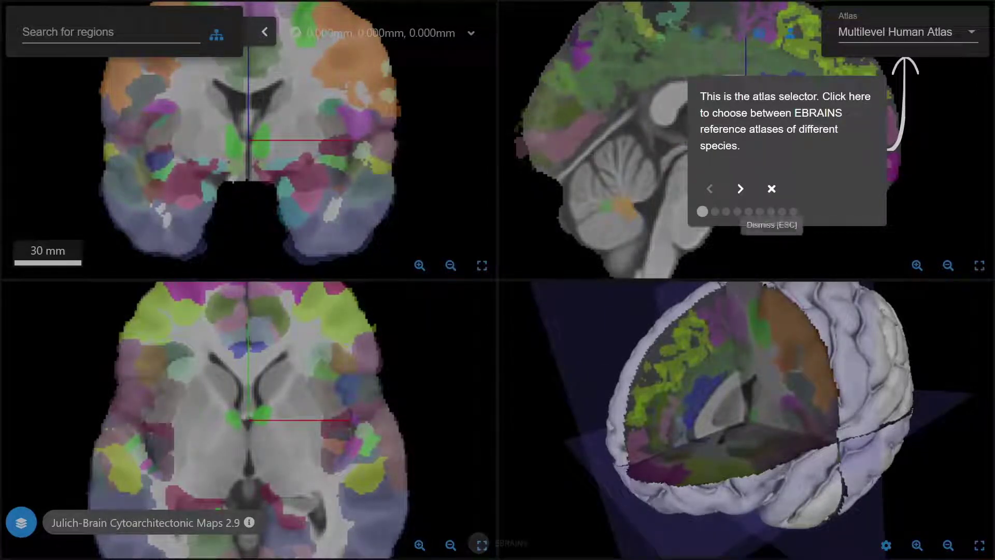
left_click(740, 189)
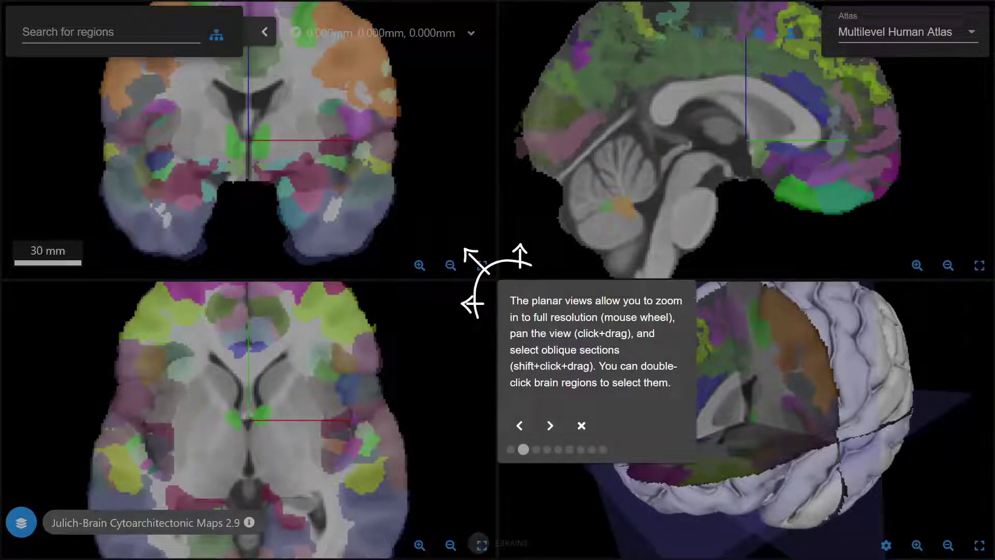
left_click(550, 425)
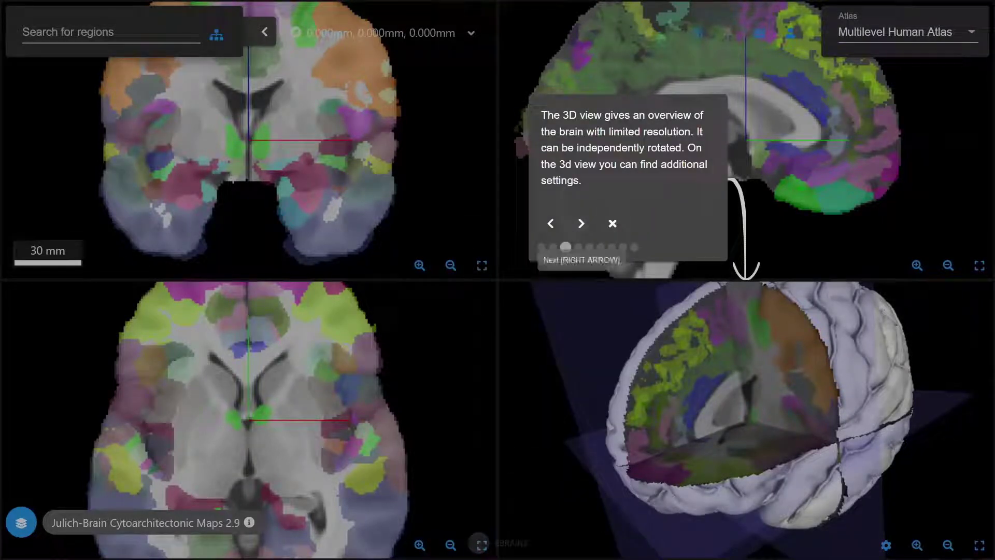
left_click(581, 223)
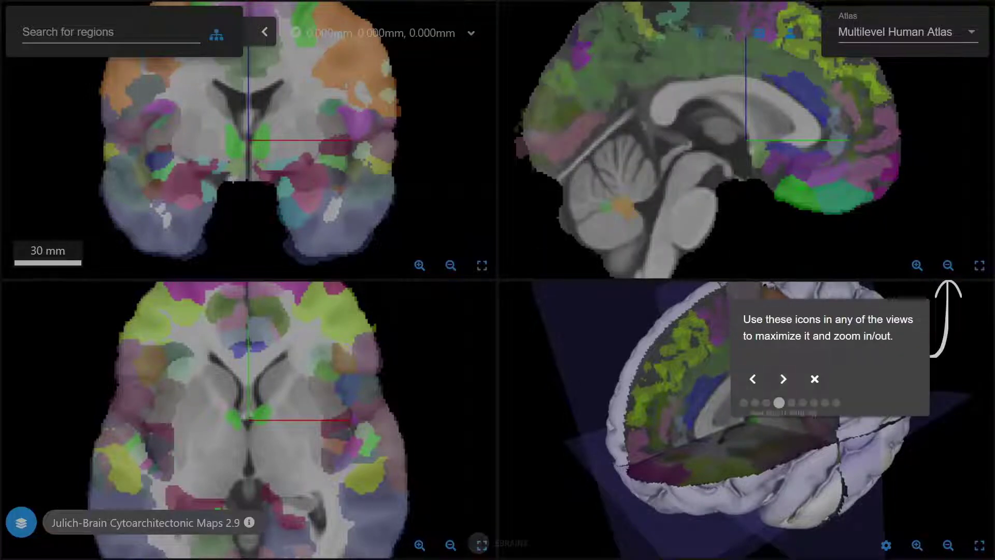
left_click(783, 379)
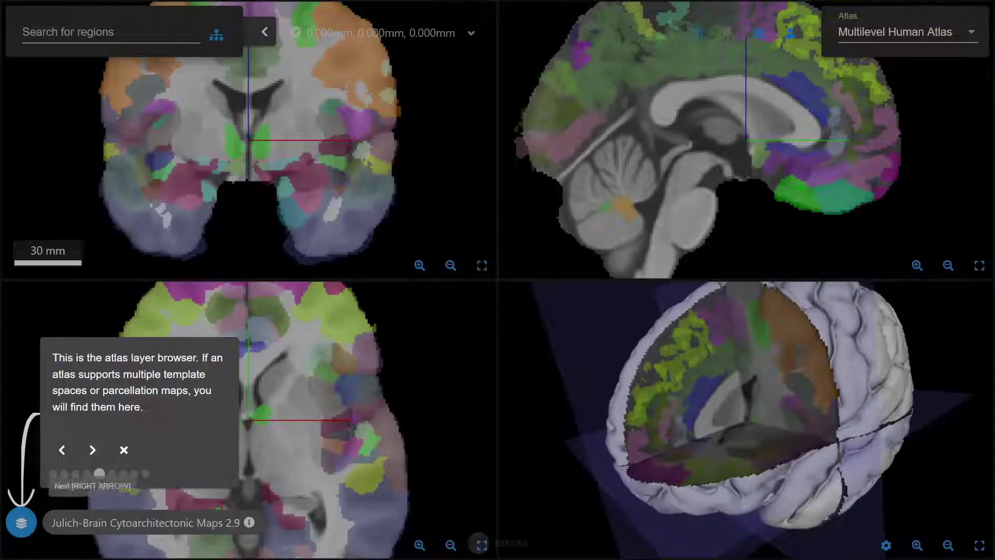
left_click(93, 450)
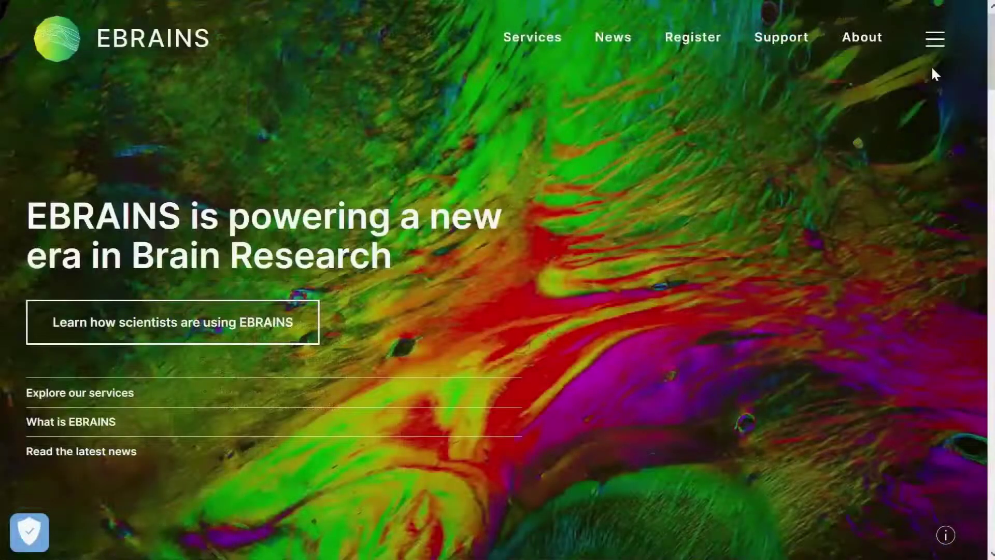
Step: On the EBRAINS website, go to the Atlases section of the services
left_click(935, 41)
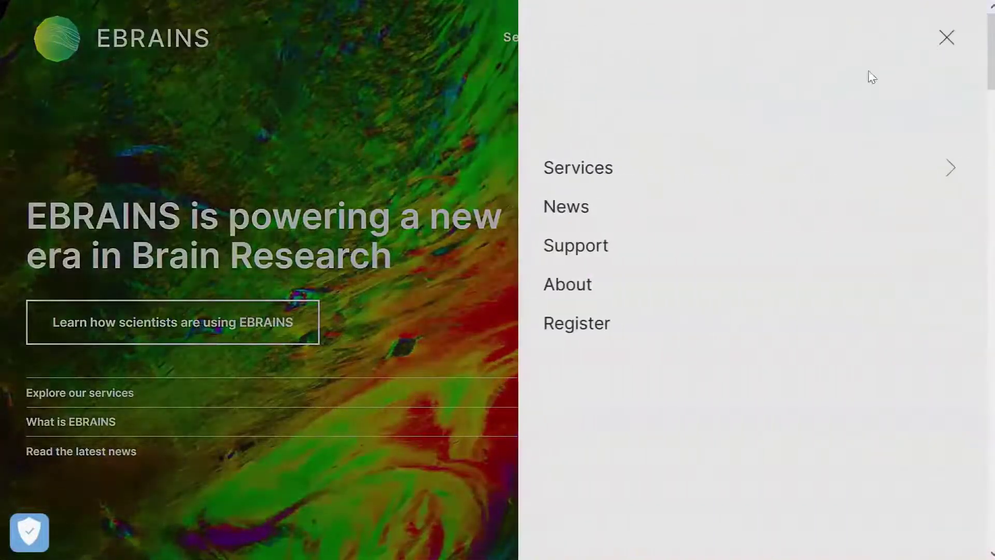
left_click(606, 169)
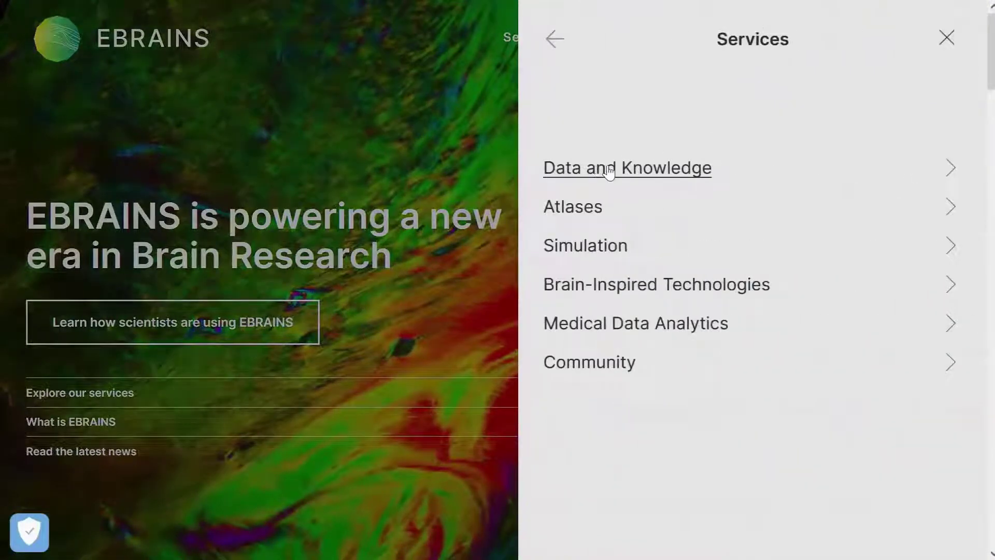
left_click(598, 210)
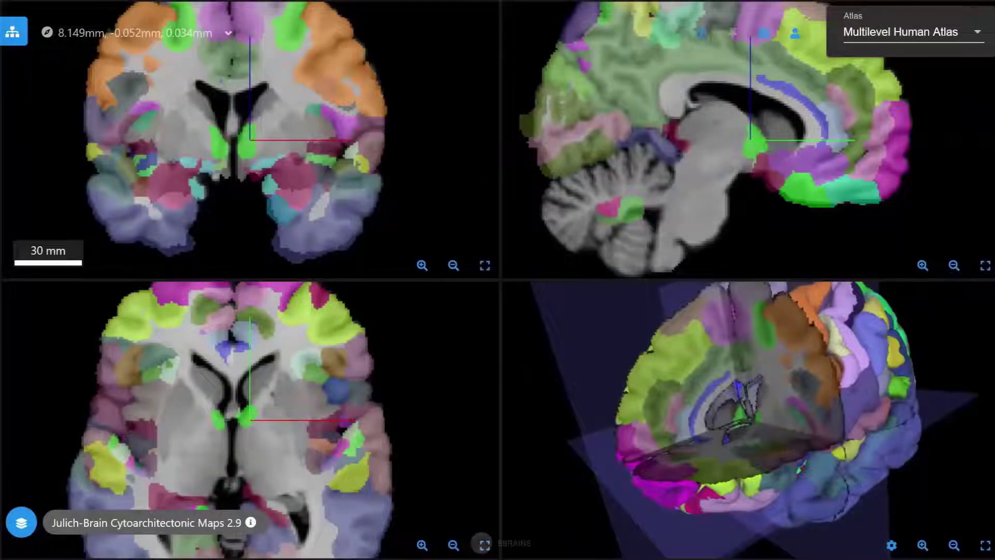
Step: Load the Waxholm Space atlas of the Sprague Dawley rat and return to the Multilevel Human Atlas
left_click(913, 32)
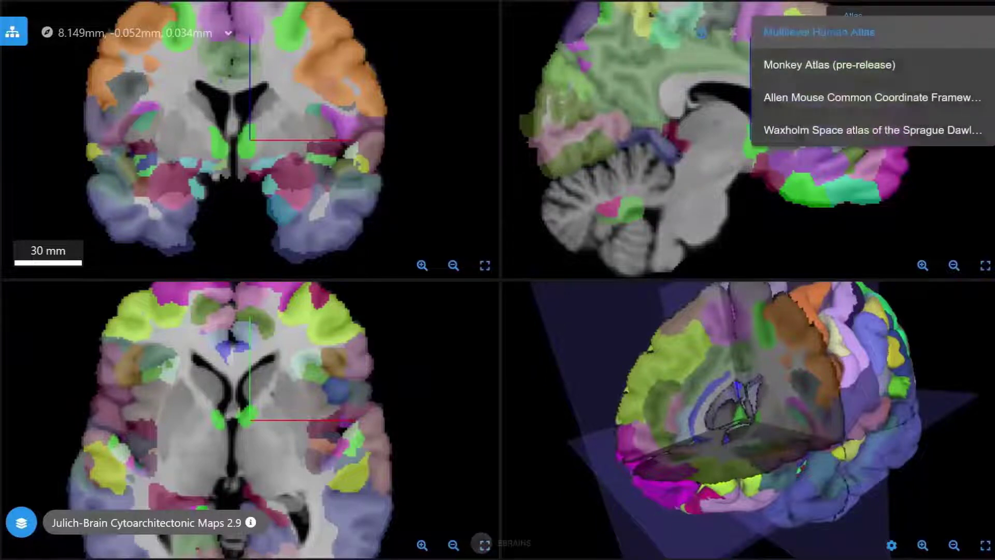
left_click(873, 131)
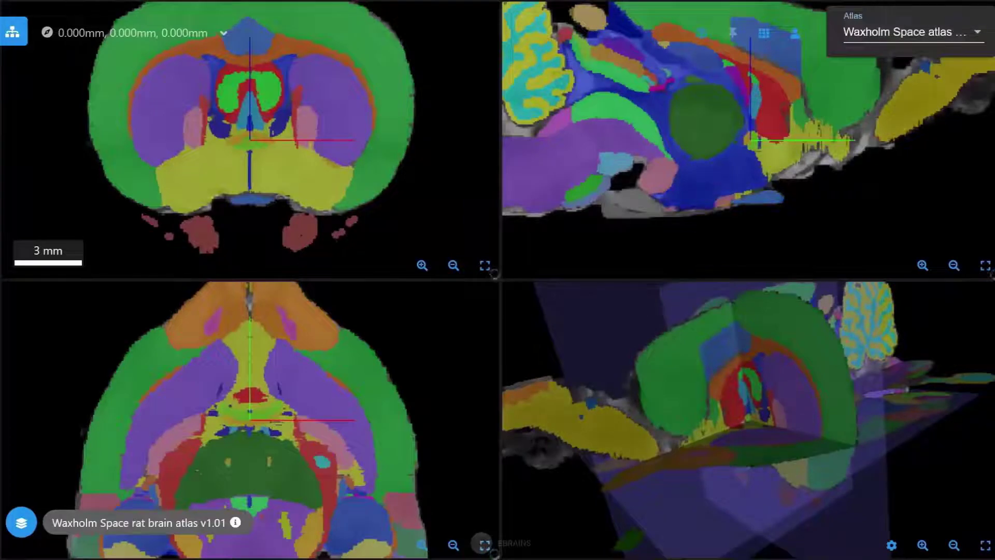
left_click(913, 33)
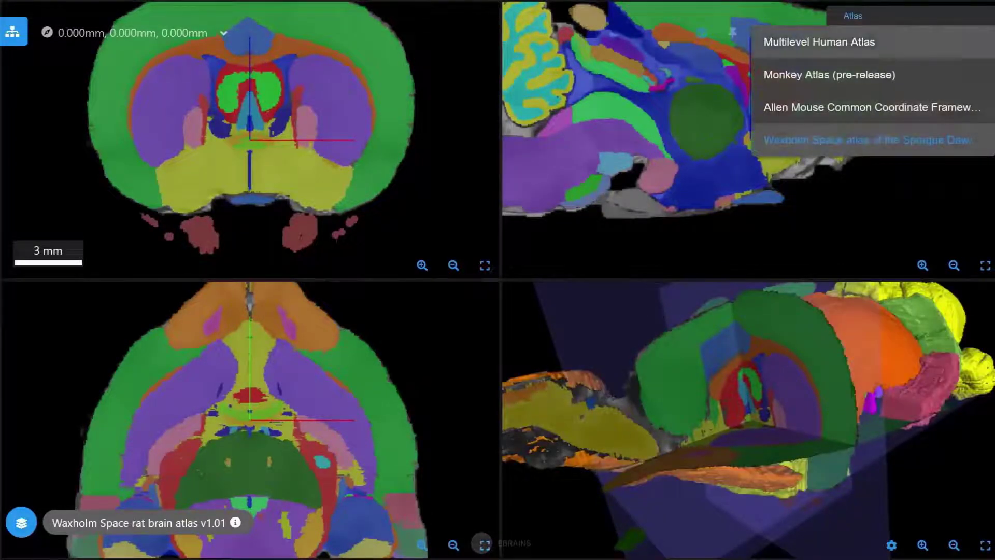
left_click(819, 41)
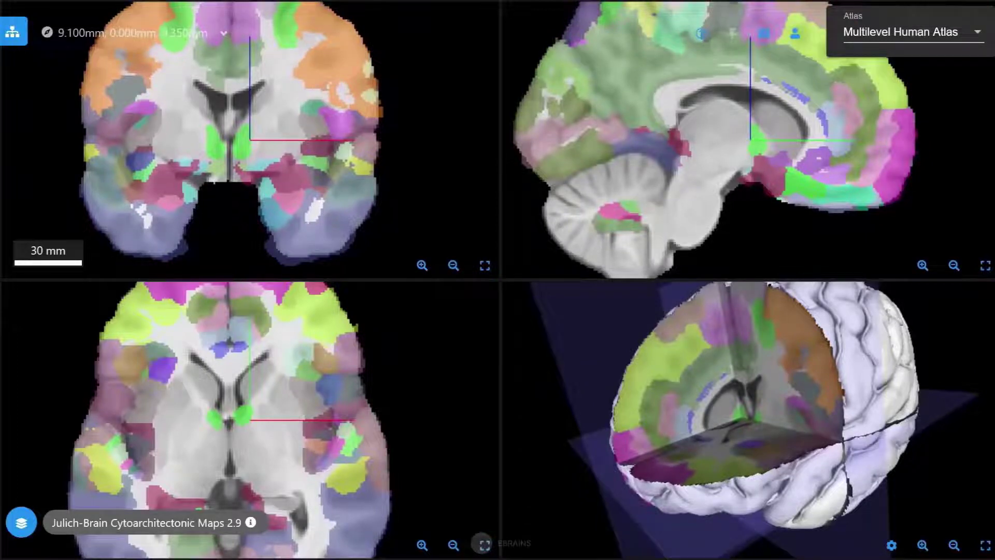
Step: Switch the human atlas's reference space to MNI Colin 27 and close the layer browser
left_click(21, 522)
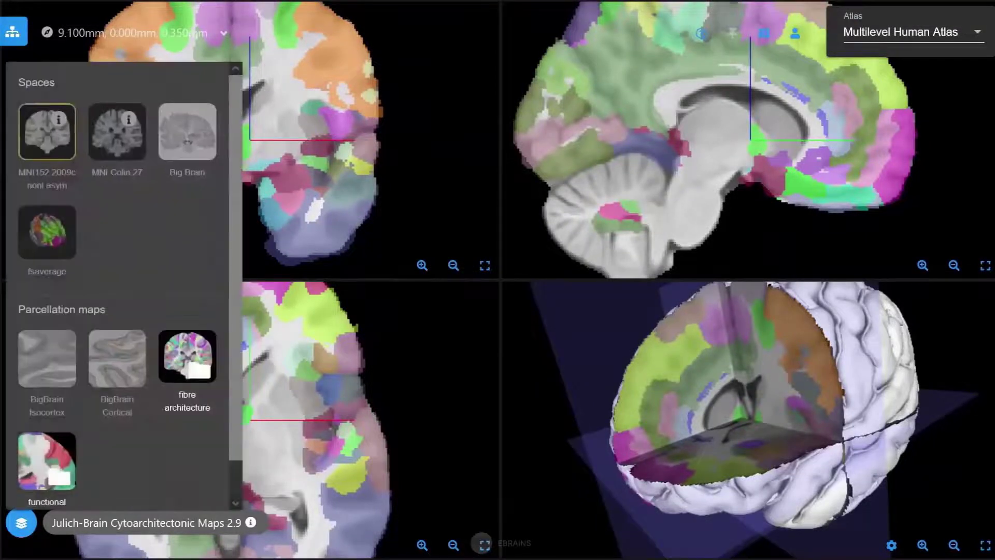
left_click(117, 132)
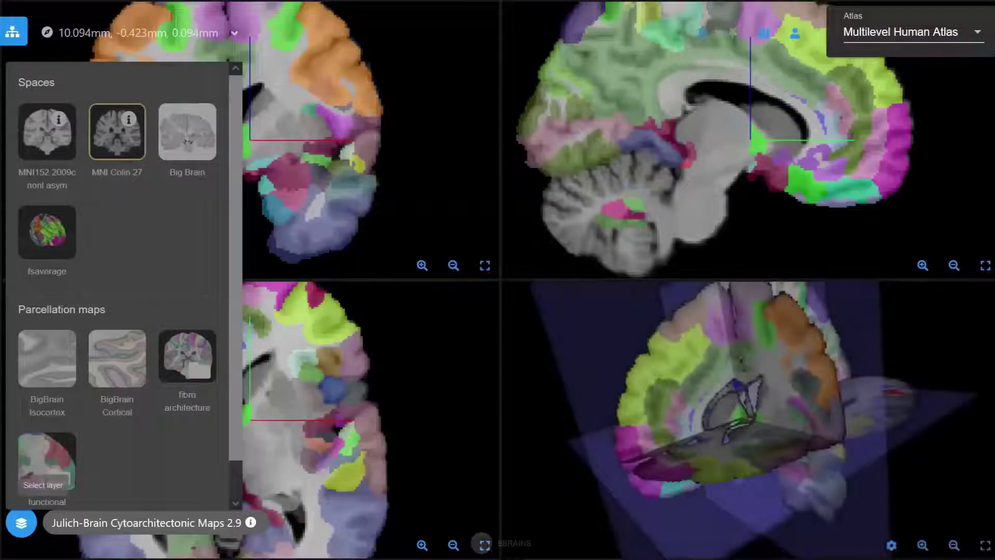
left_click(21, 522)
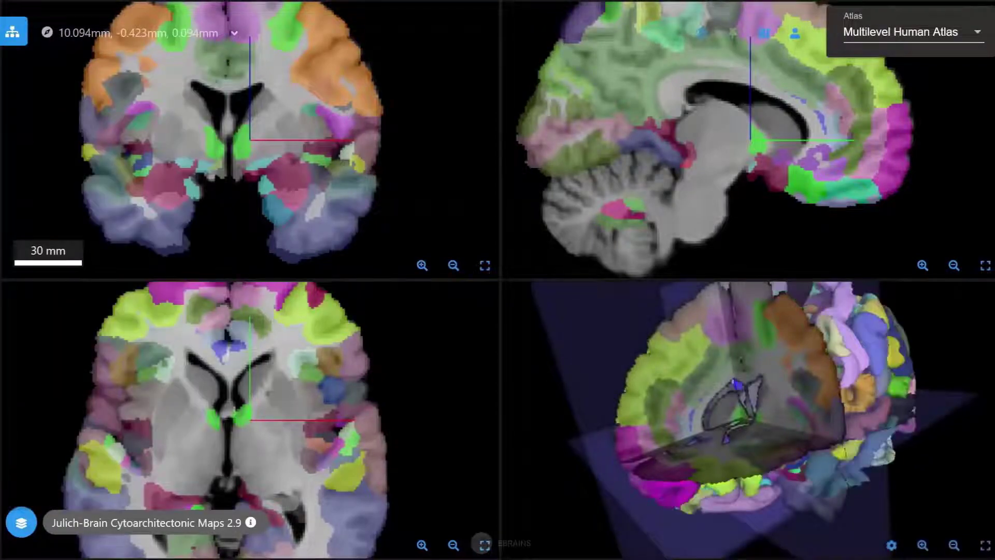
Step: Move the sagittal slice toward the occipital cortex, switch the reference space to Big Brain and inspect the cortex up close
left_click_drag(659, 145, 840, 152)
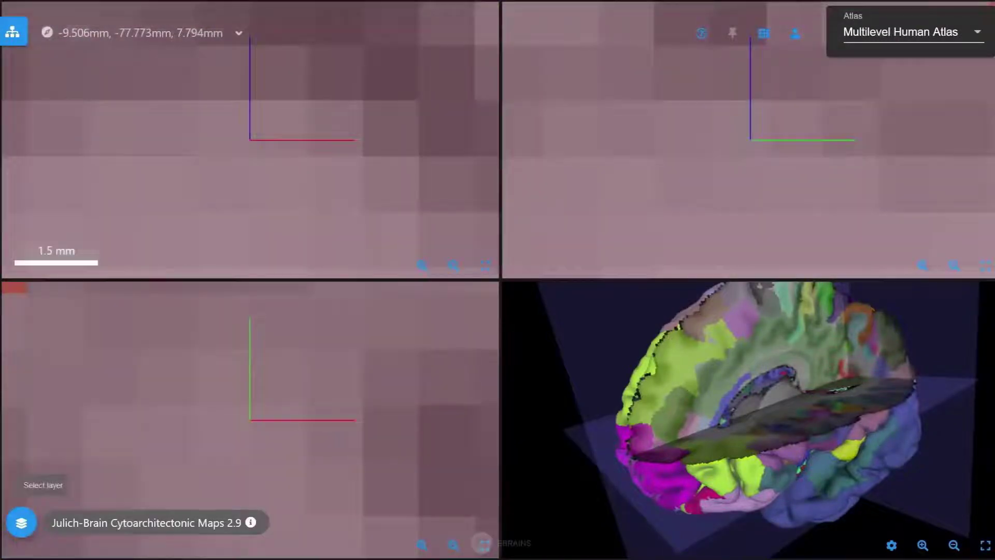
left_click(22, 523)
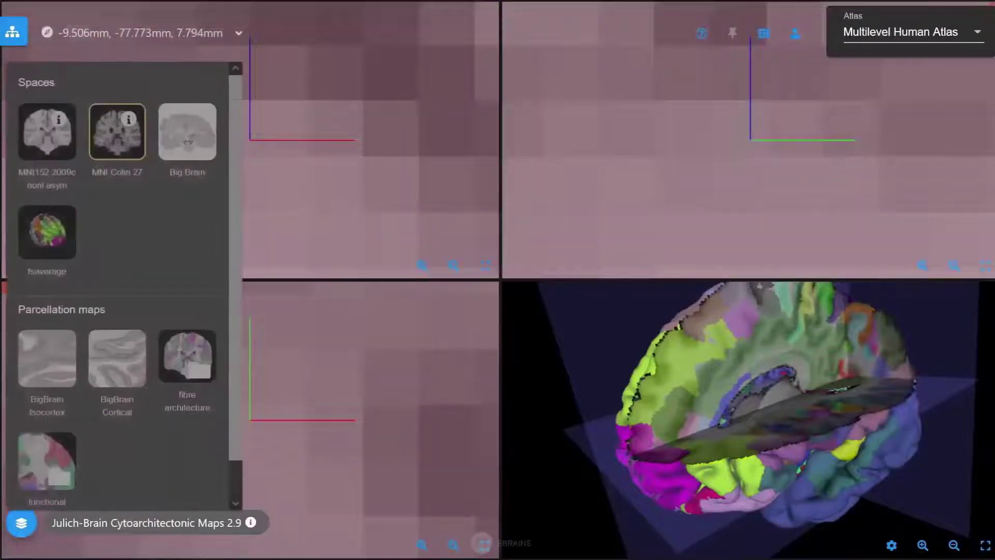
left_click(187, 131)
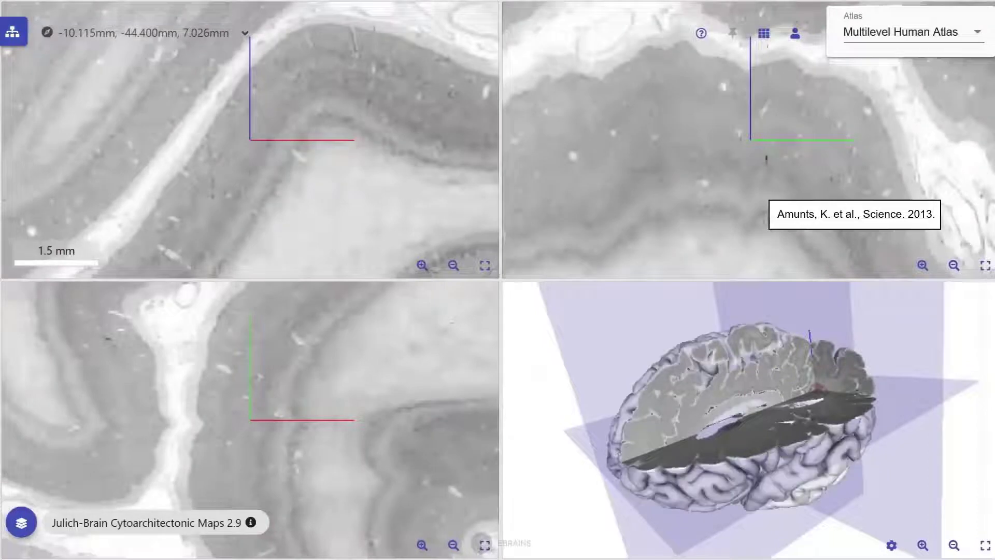
left_click_drag(259, 130, 251, 164)
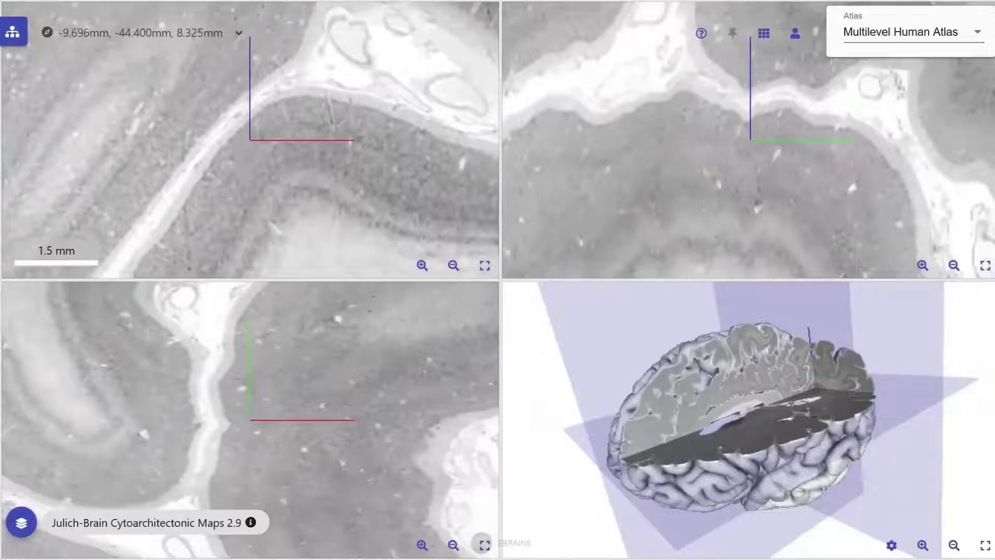
Step: Apply the BigBrain Cortical Layers parcellation map and tilt the slice planes to an oblique section
left_click(22, 523)
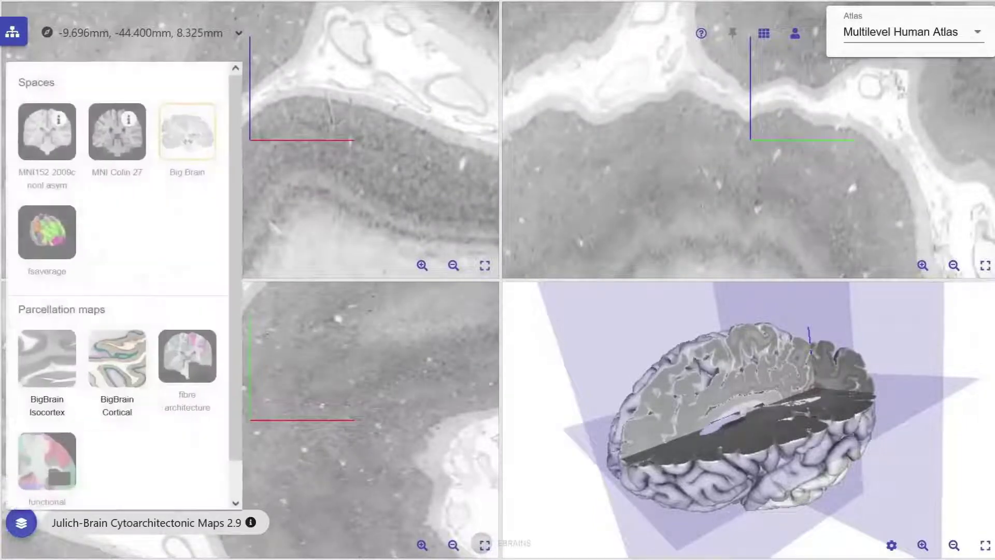
left_click(117, 358)
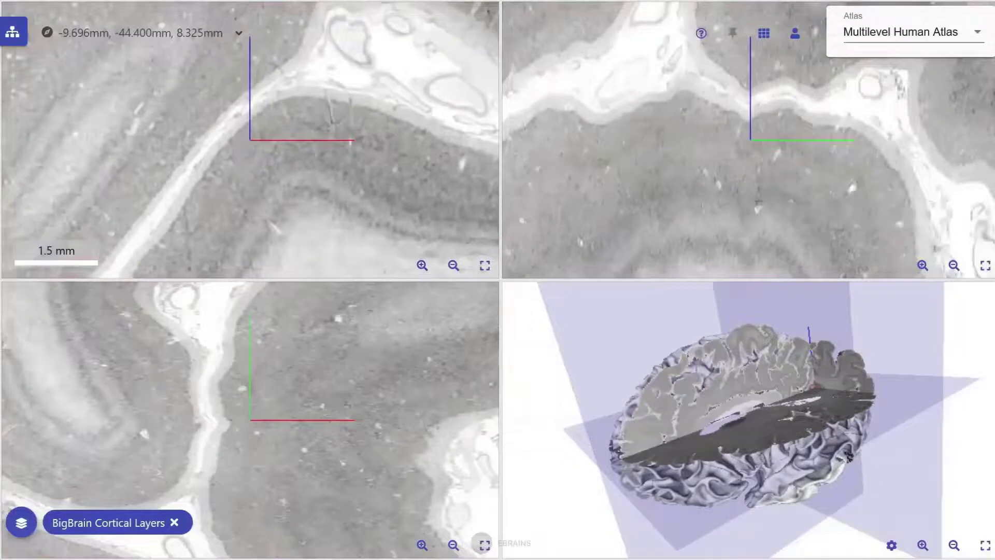
left_click_drag(269, 155, 238, 169, "shift")
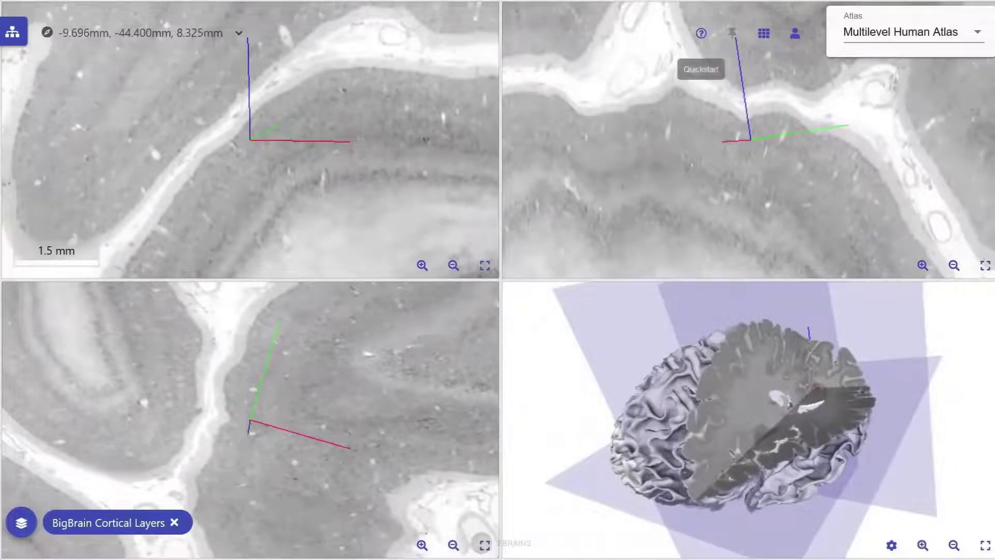
left_click(701, 33)
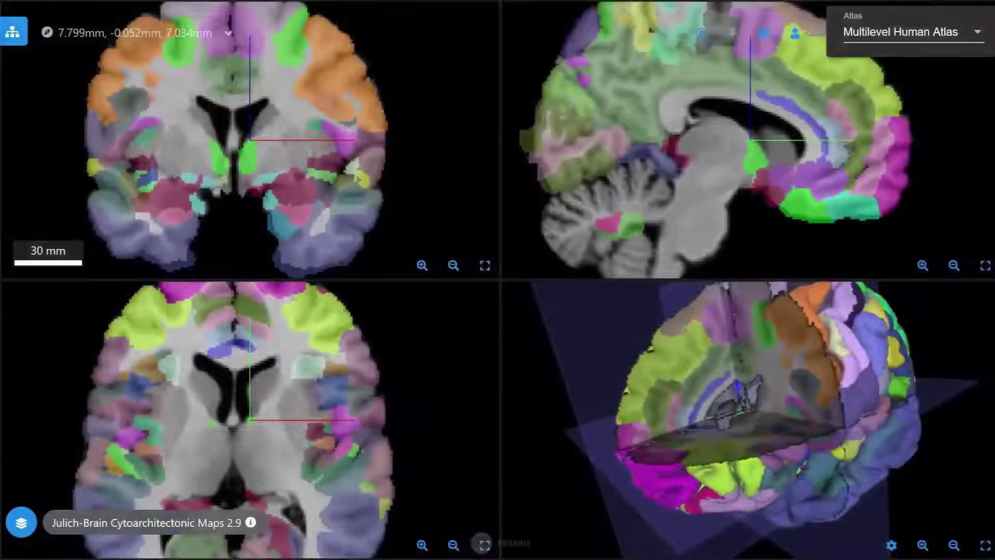
Step: Rotate the 3D brain to a frontal view and turn the removal of the frontal octant off and back on
left_click_drag(798, 415, 722, 417)
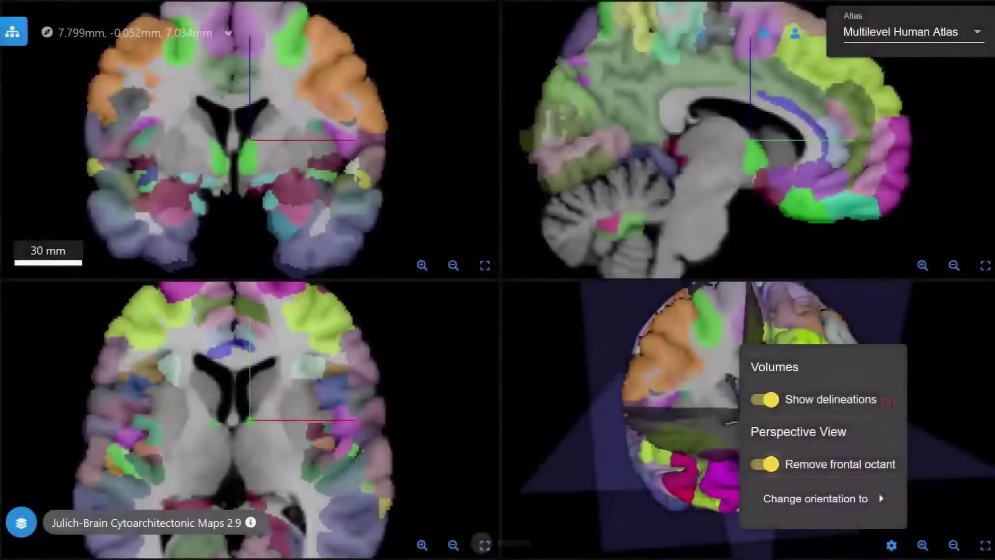
left_click(874, 477)
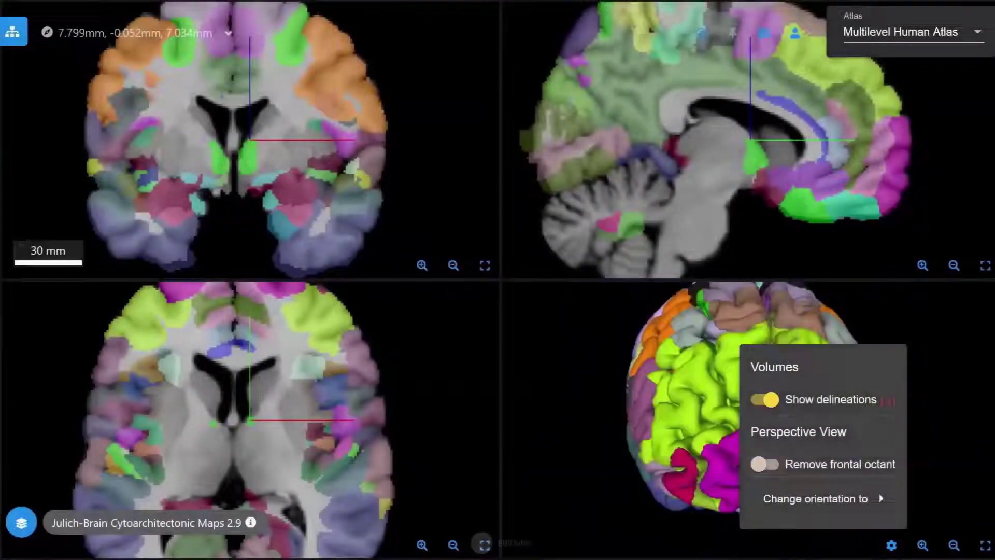
left_click(765, 464)
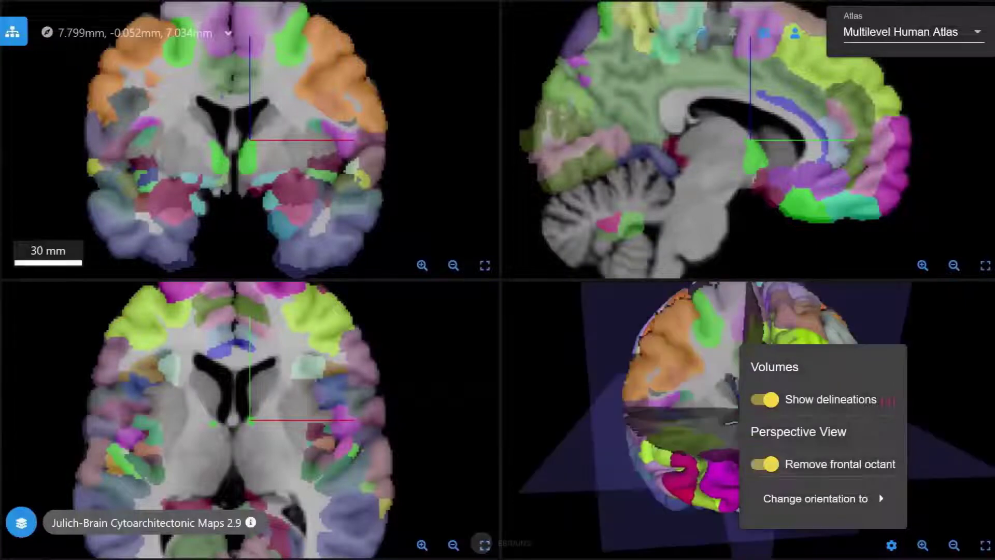
key("Escape")
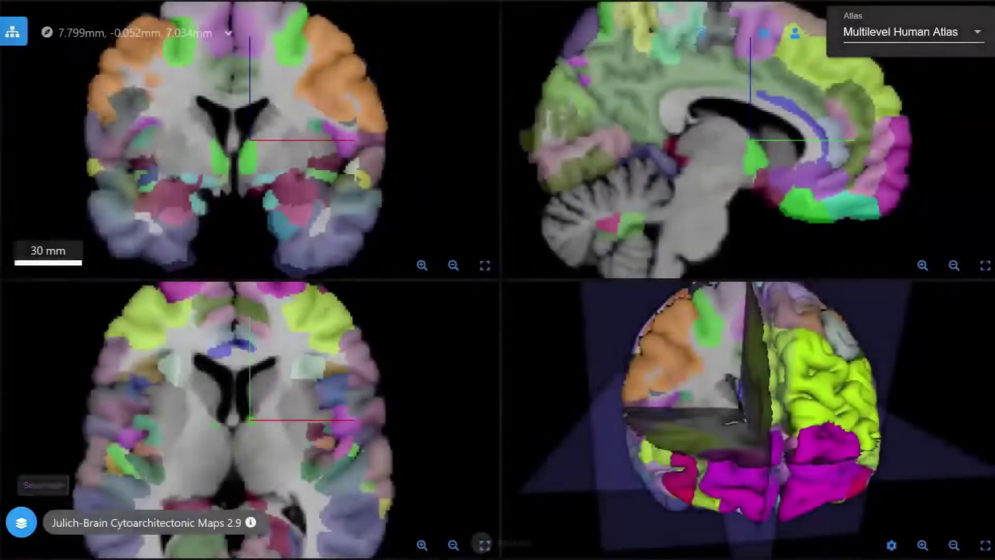
Step: Apply the Long White Matter Bundles map from the fibre architecture parcellations and close the layer browser
left_click(21, 522)
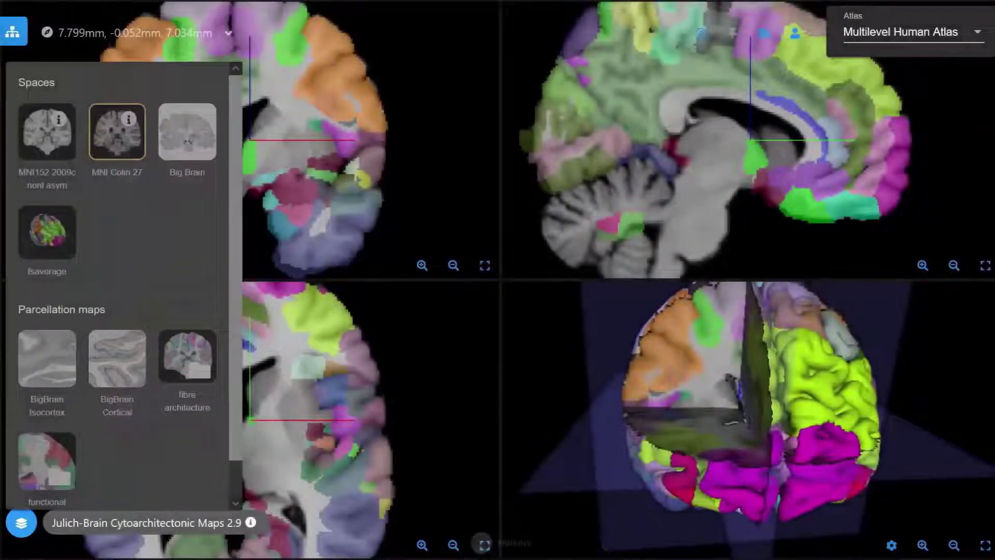
left_click(187, 357)
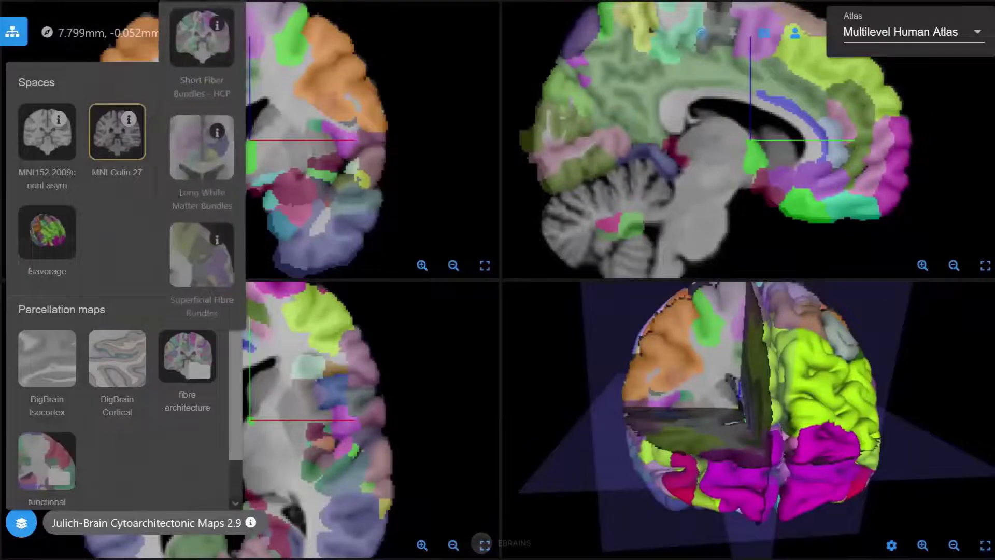
left_click(202, 146)
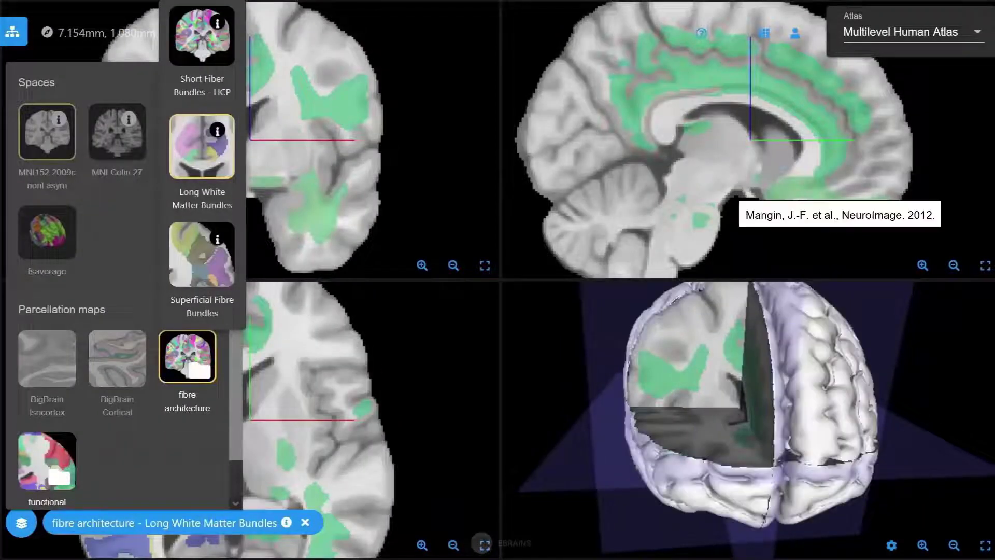
left_click(20, 522)
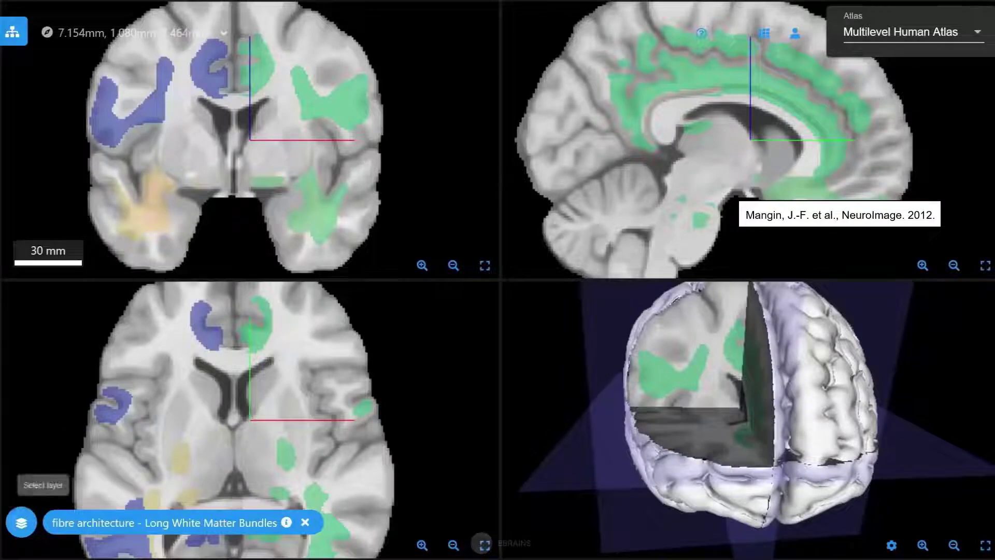
Step: Apply the DiFuMo 512 parcellation map from the functional modes group
left_click(21, 522)
left_click(47, 461)
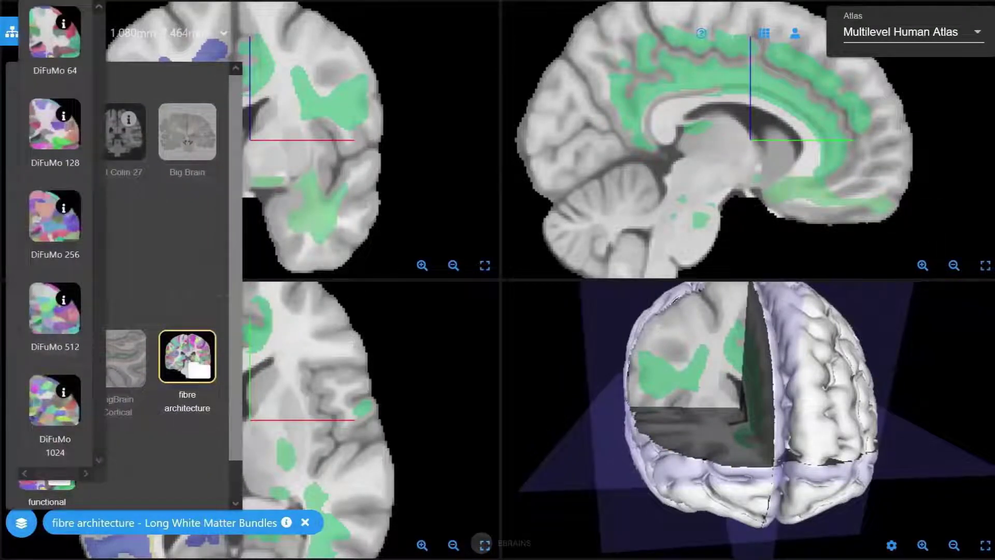
left_click(54, 309)
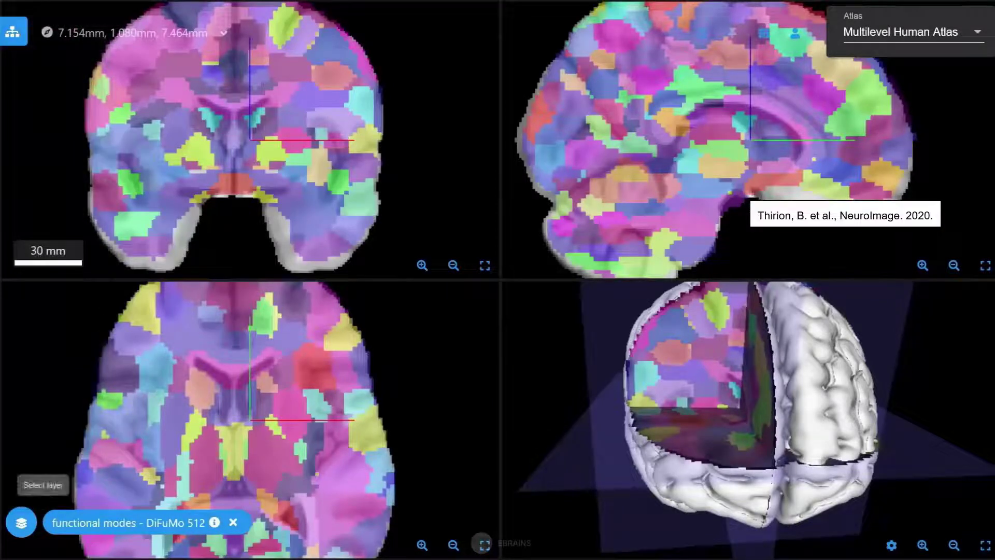
Step: Switch the reference space to Big Brain and from there to the fsaverage surface
left_click(22, 522)
left_click(187, 131)
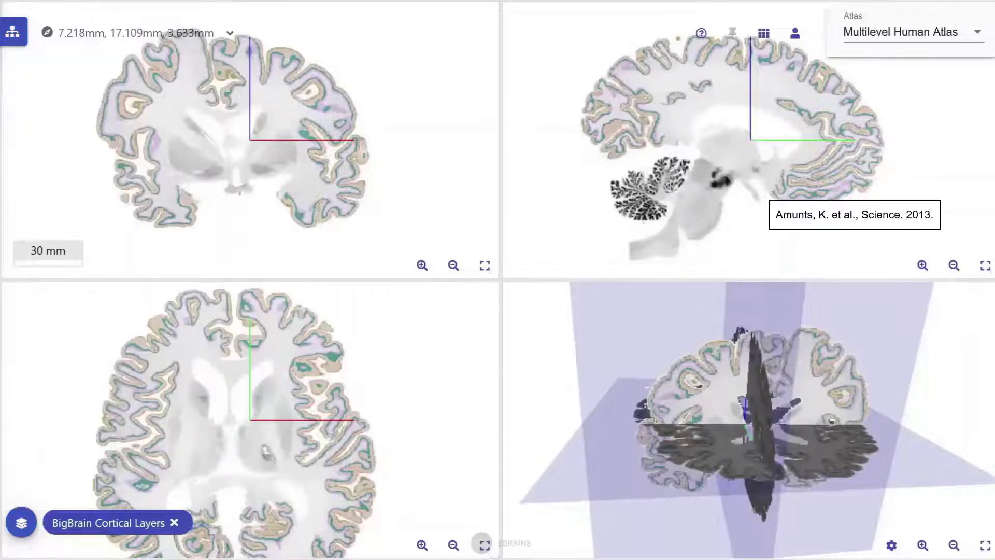
left_click(21, 522)
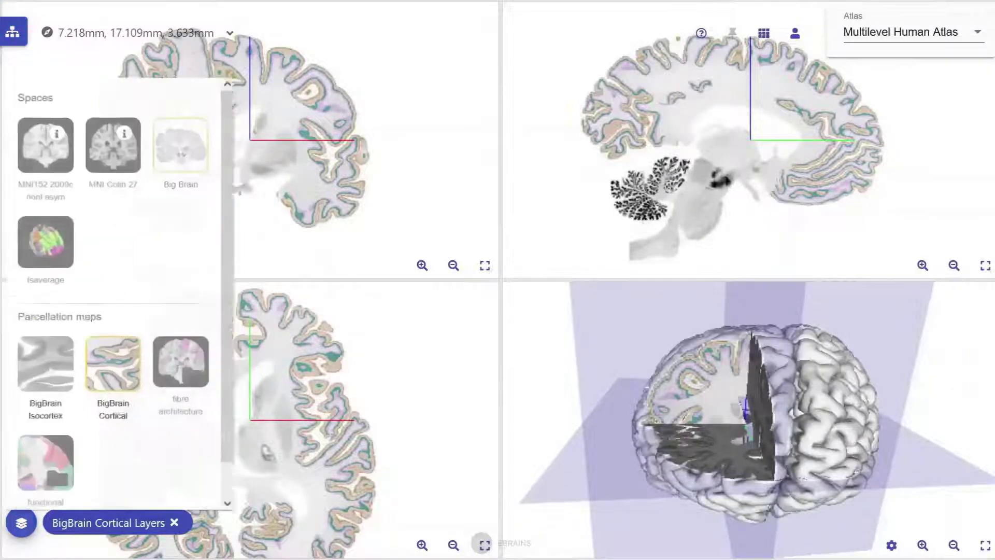
left_click(47, 232)
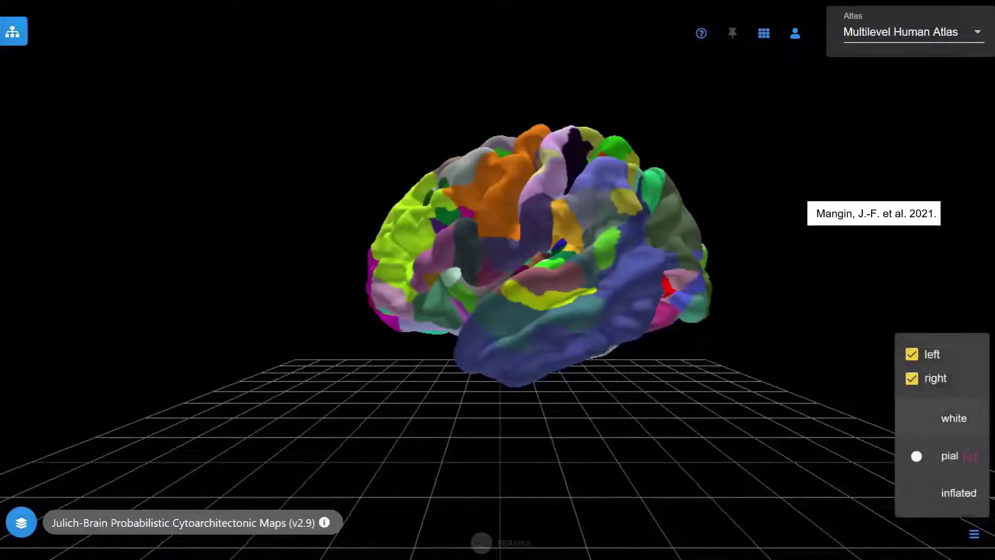
Step: Display the fsaverage brain first as the white surface and finally as the inflated surface
left_click(953, 418)
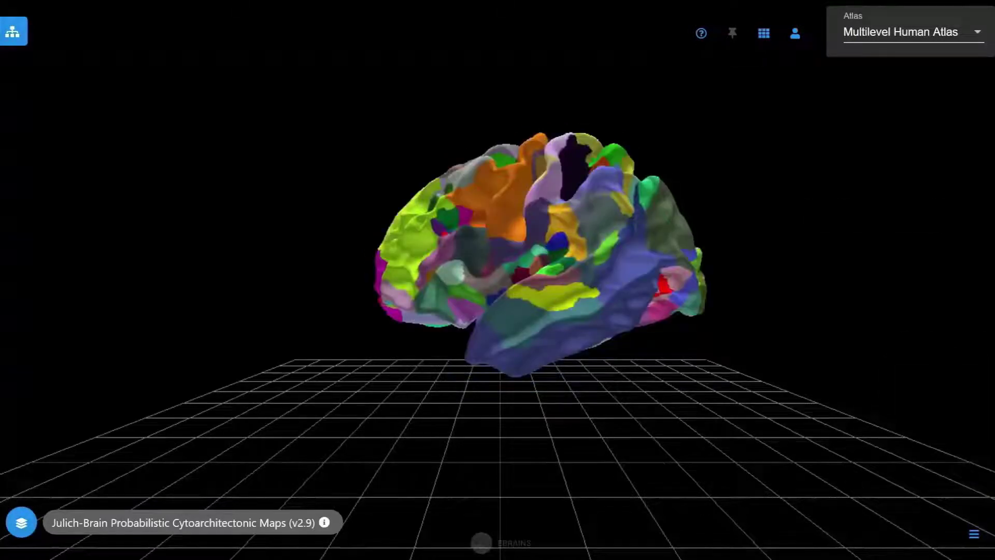
left_click(974, 533)
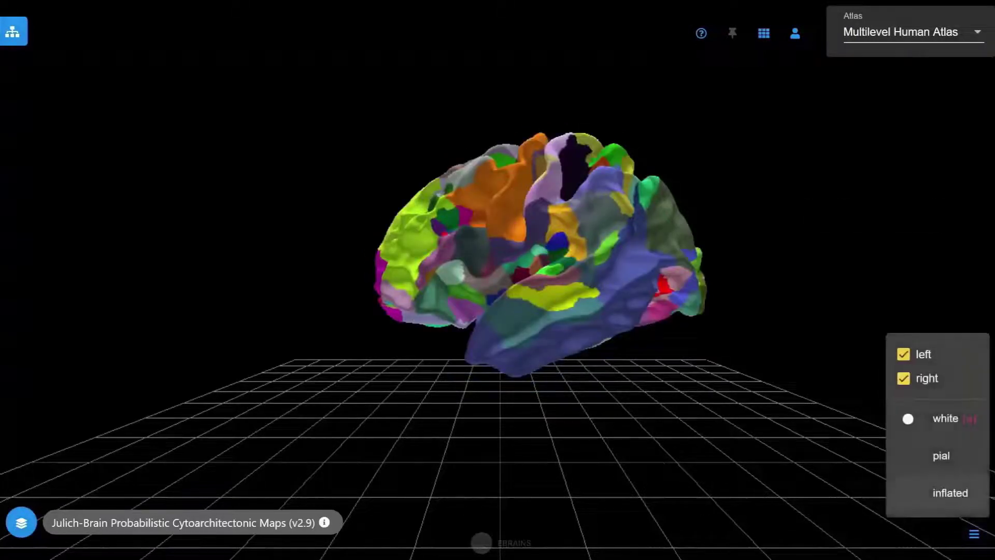
left_click(951, 493)
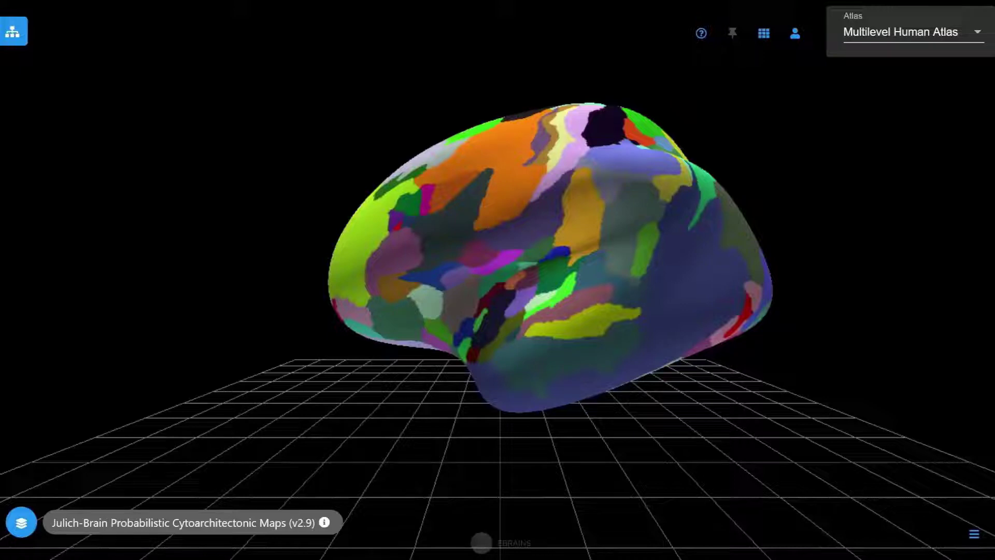
Step: Switch the reference space to MNI Colin 27 and move the slice views to about 14.7, 0, -2.8 mm
left_click(21, 522)
left_click(118, 132)
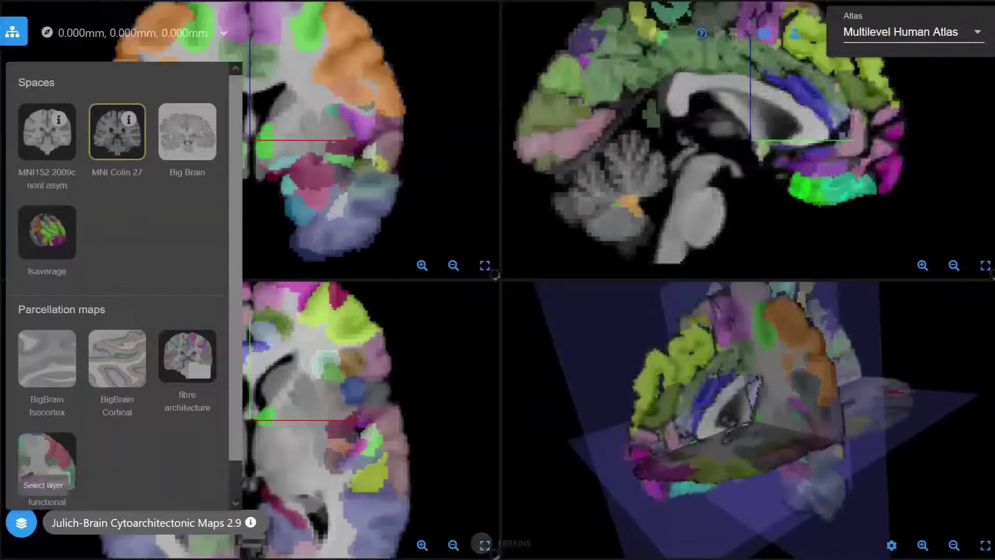
left_click(21, 522)
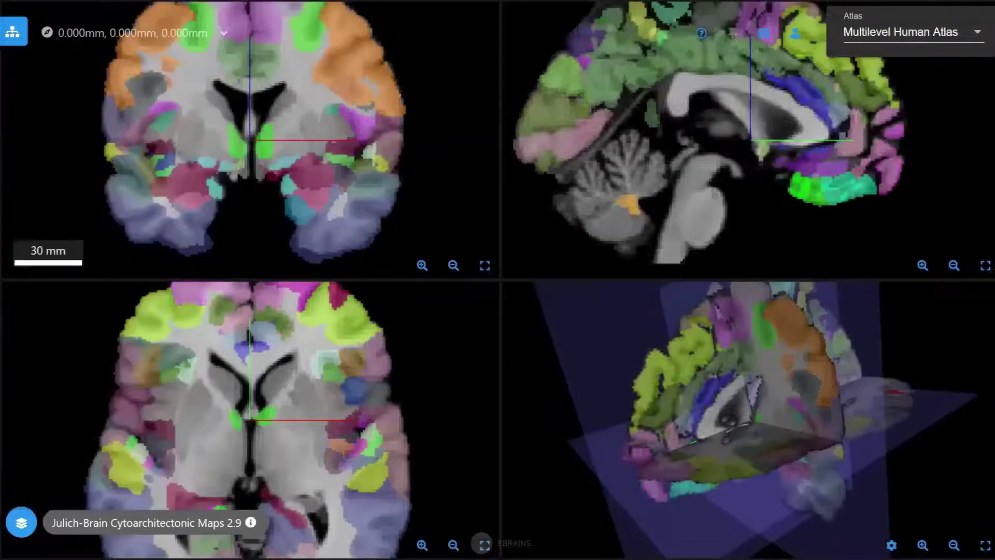
left_click_drag(250, 140, 217, 134)
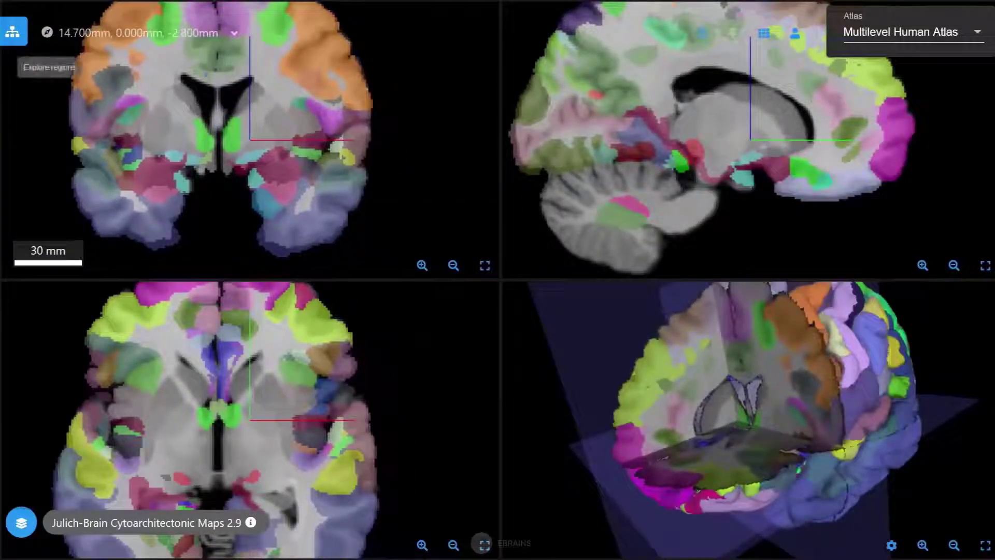
Step: Open the Julich-Brain Cytoarchitectonic Maps 2.9 region hierarchy, browse its basal forebrain and amygdala entries, and close it
left_click(12, 31)
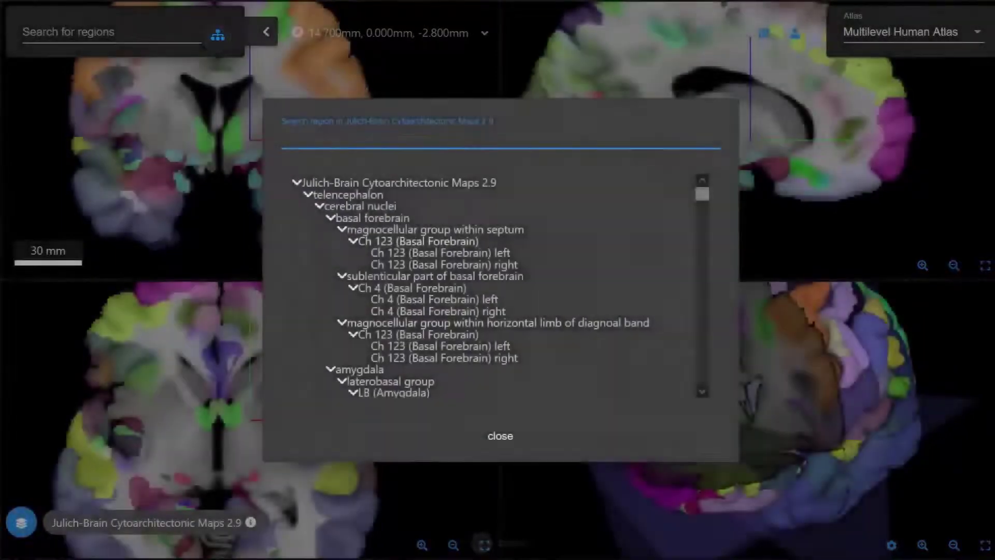
scroll(492, 285, "down", 2)
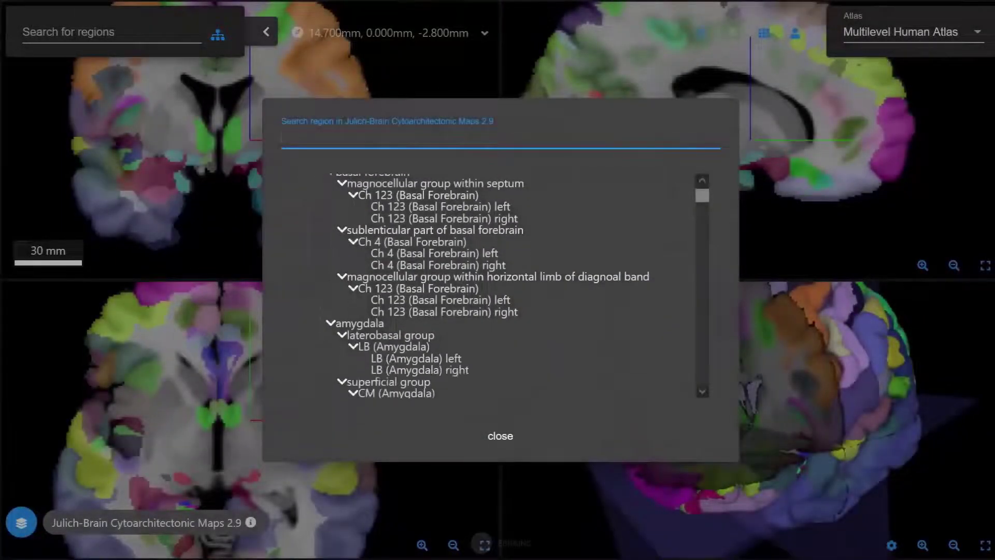
scroll(487, 285, "down", 3)
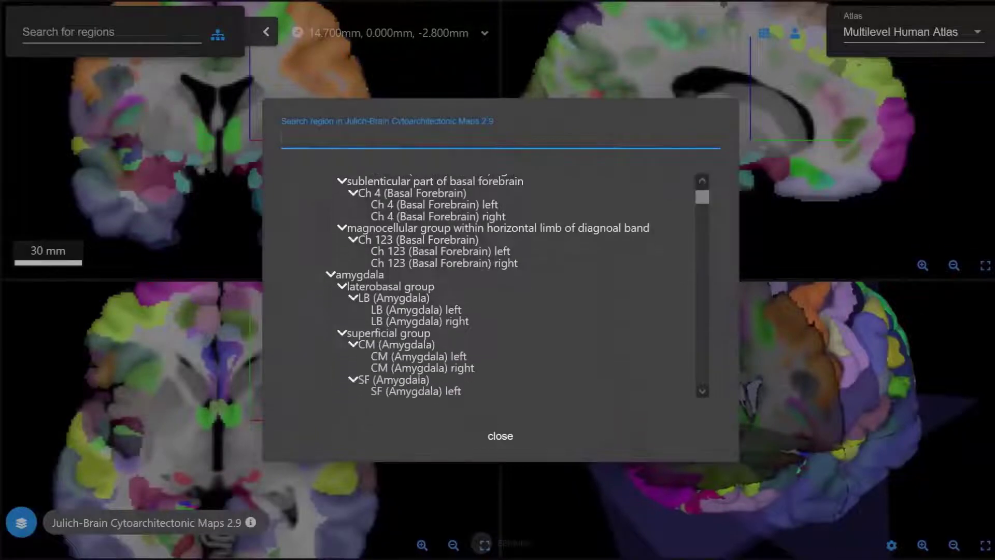
scroll(487, 285, "down", 2)
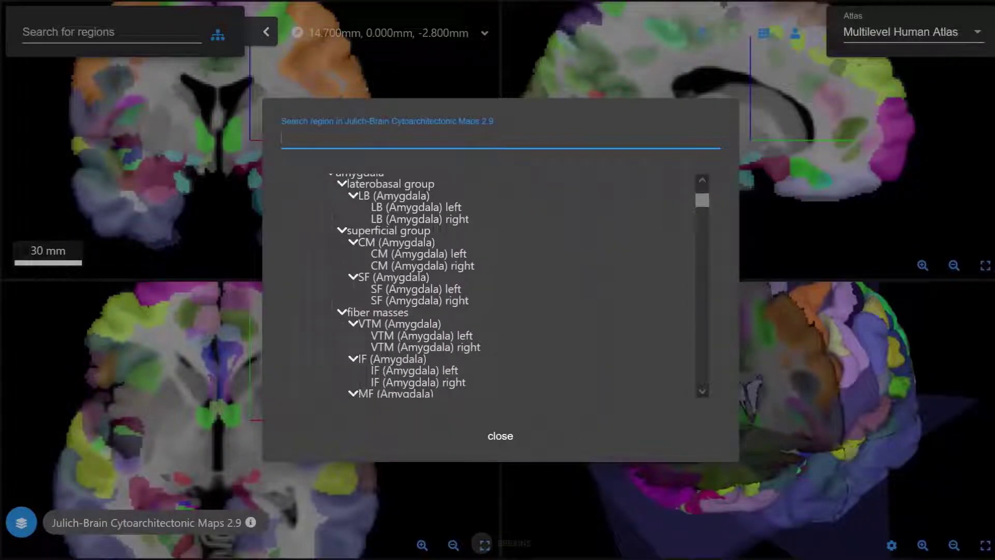
key("Escape")
Step: Select Area hOc1 (V1, 17, CalcS) left in the occipital cortex, navigate to its centroid and collapse its details
left_click_drag(248, 440, 293, 329)
left_click(680, 123)
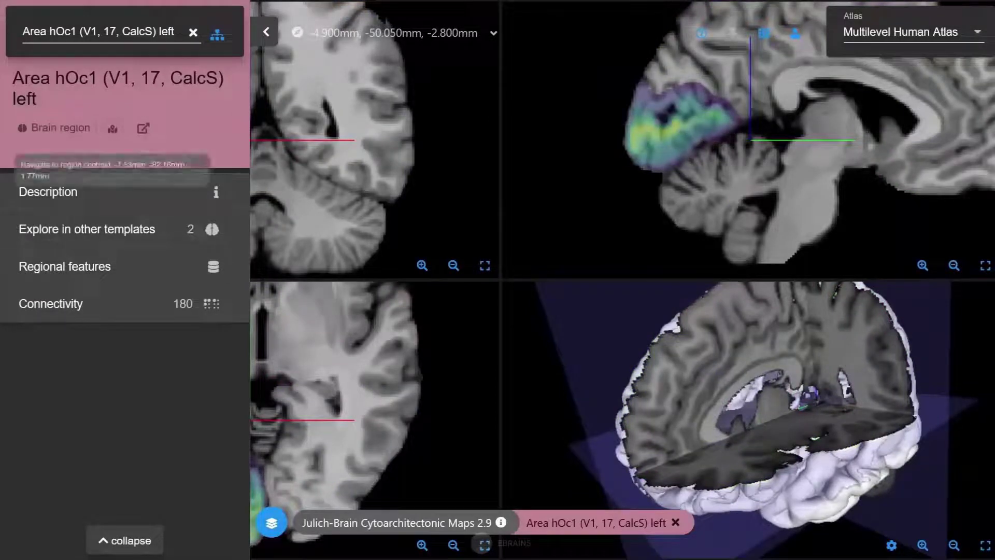
left_click(112, 128)
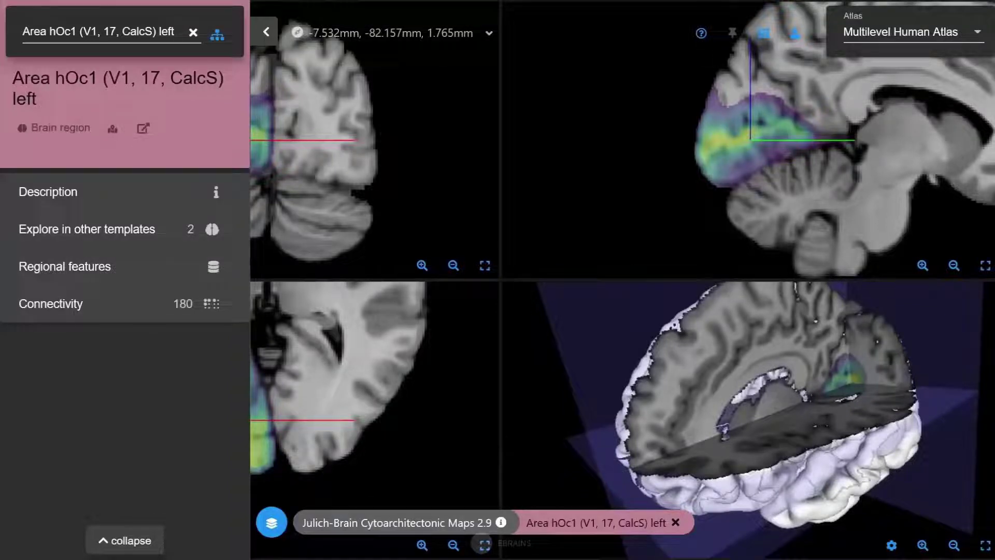
left_click(125, 541)
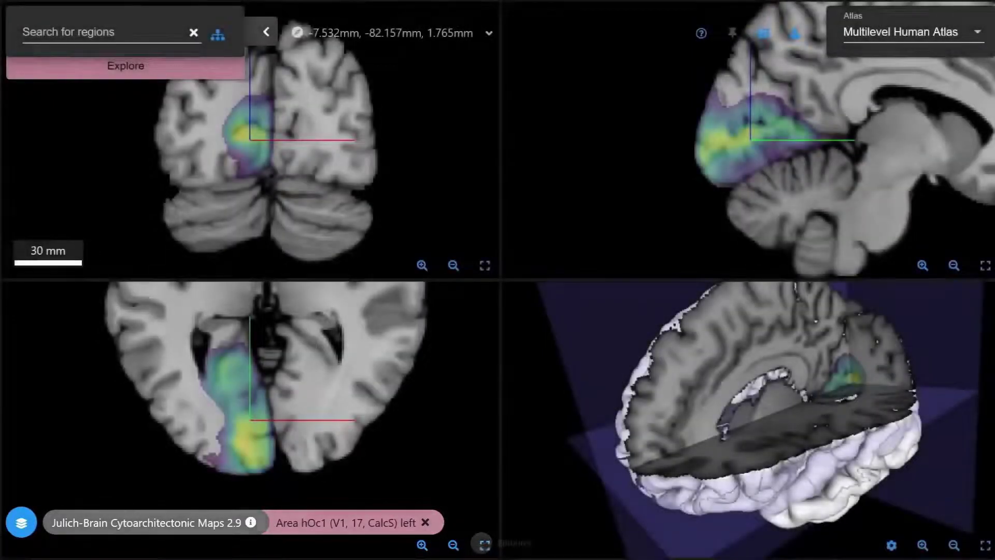
Step: Read the dataset description of the Julich-Brain Cytoarchitectonic Maps 2.9, close it and clear the Area hOc1 selection
left_click(251, 522)
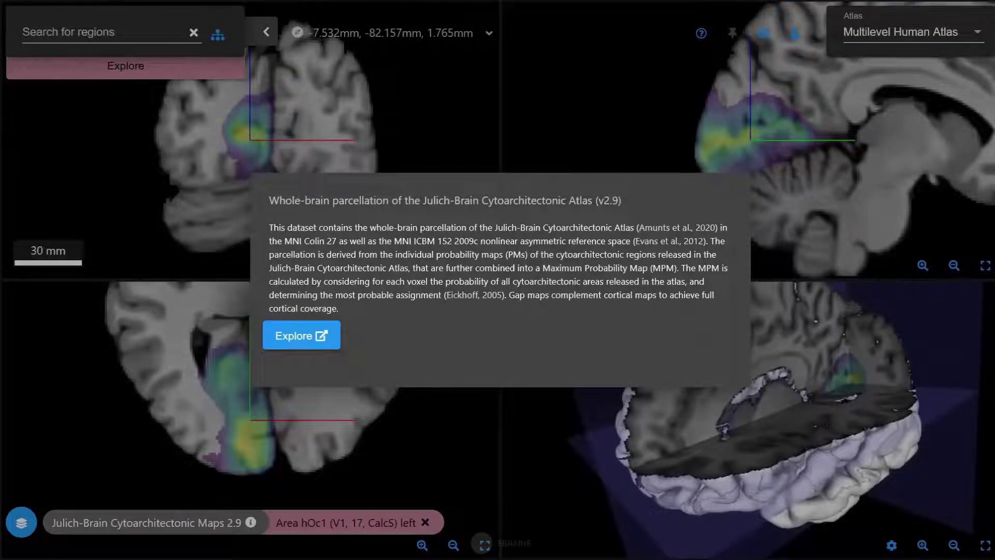
key("Escape")
left_click(425, 523)
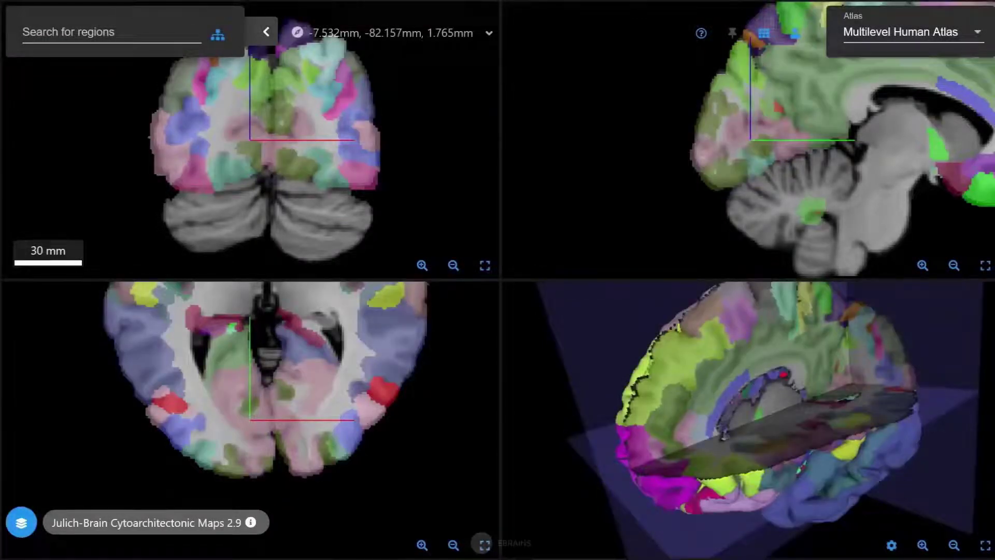
Step: Search the regions for "area hoc1" and select Area hOc1 (V1, 17, CalcS) left
left_click(111, 32)
type("area")
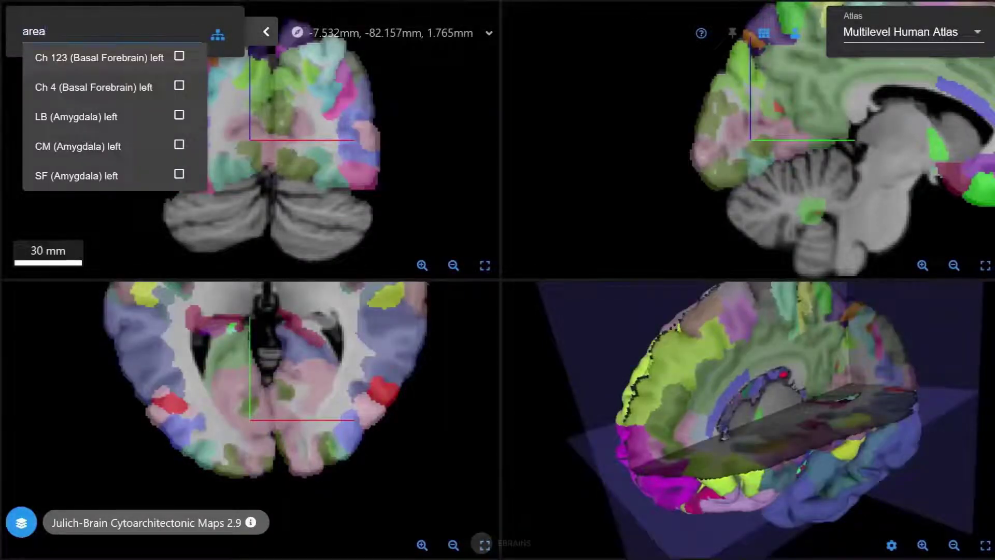
type(" hoc")
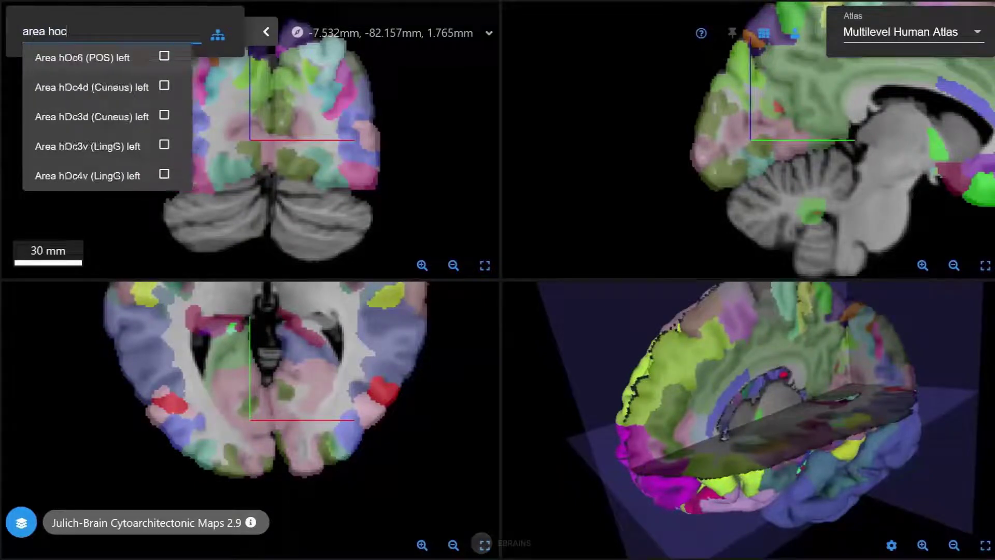
type("1")
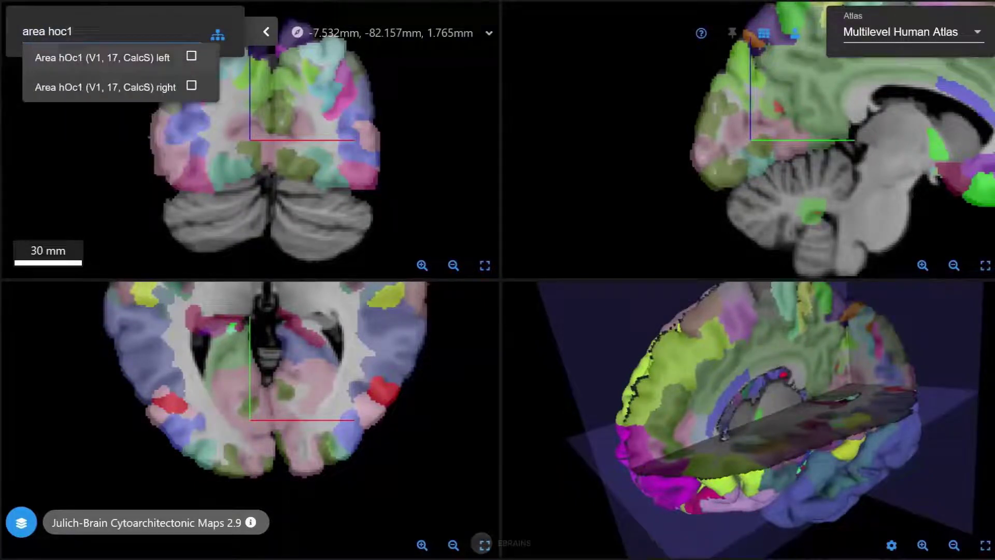
left_click(102, 58)
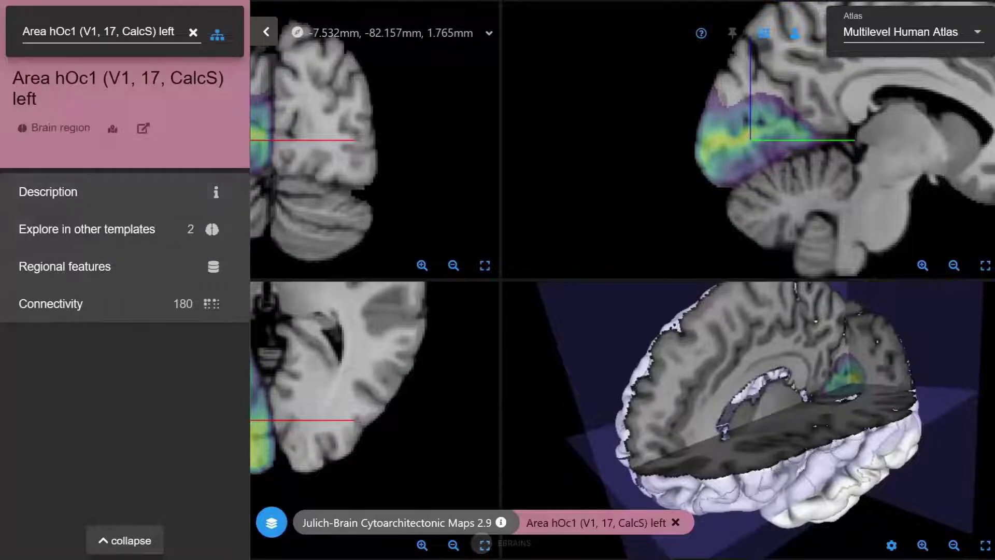
Step: Read through the description of Area hOc1 left and expand the other templates in which it can be explored
left_click(48, 191)
scroll(118, 311, "down", 8)
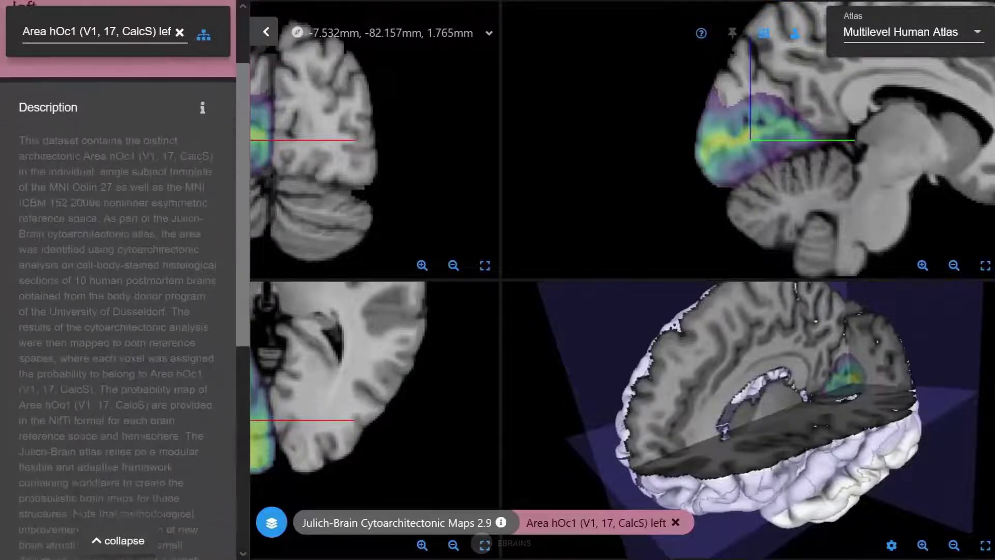
scroll(119, 311, "down", 1)
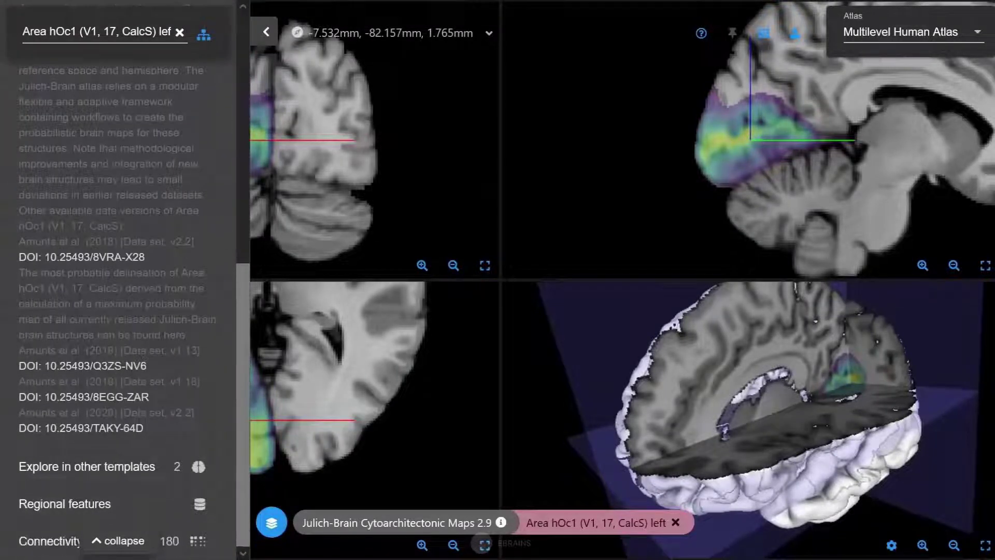
left_click(87, 467)
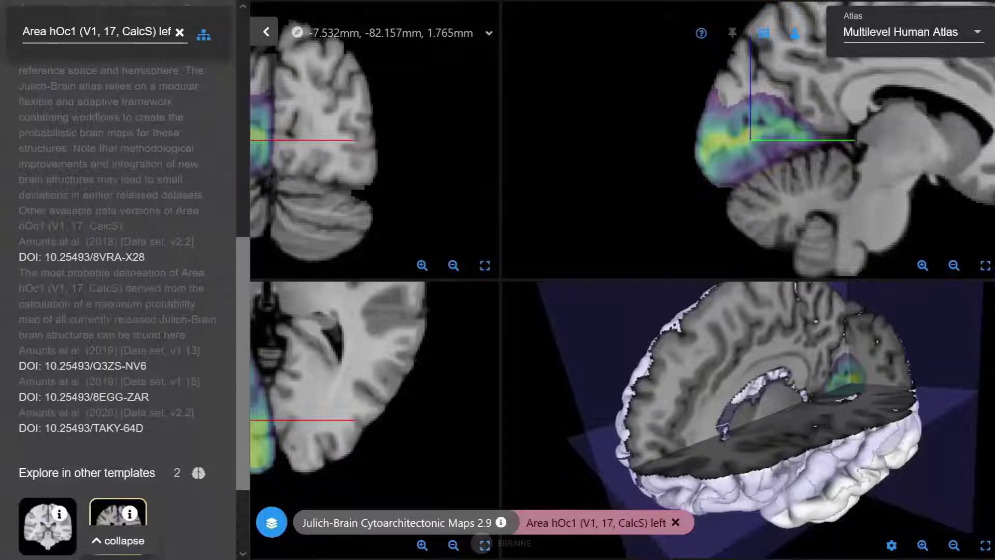
scroll(118, 466, "down", 3)
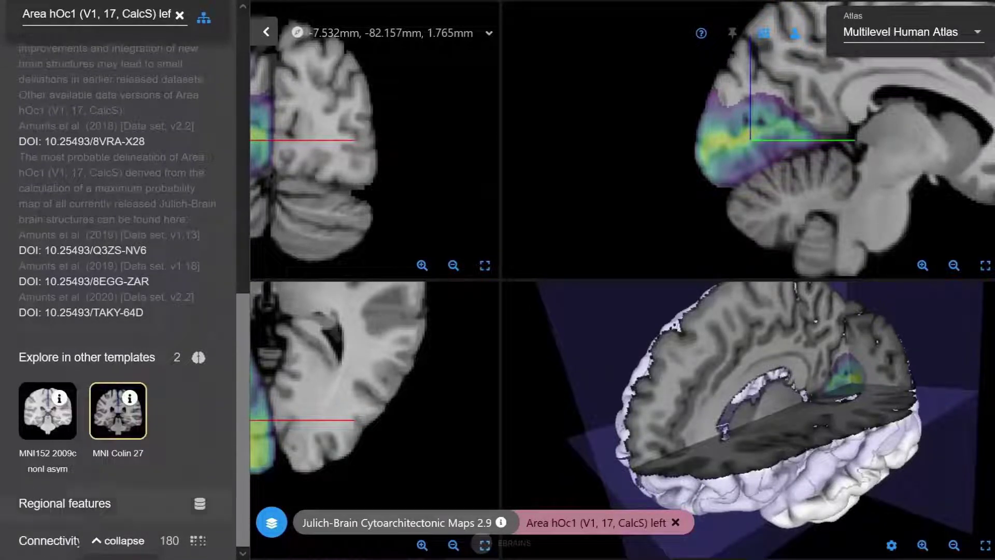
Step: Expand the regional features of Area hOc1 left and browse the listed datasets
left_click(87, 503)
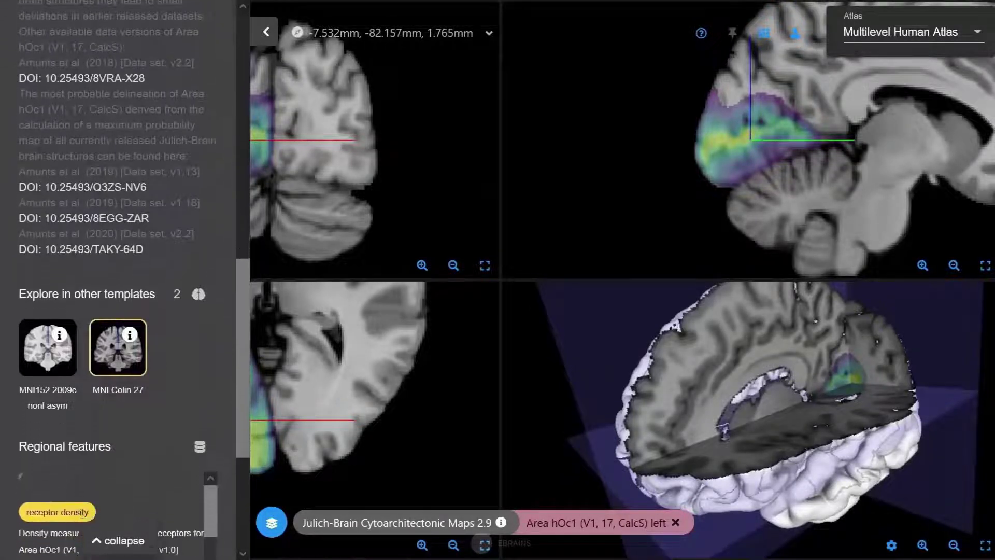
scroll(118, 363, "down", 3)
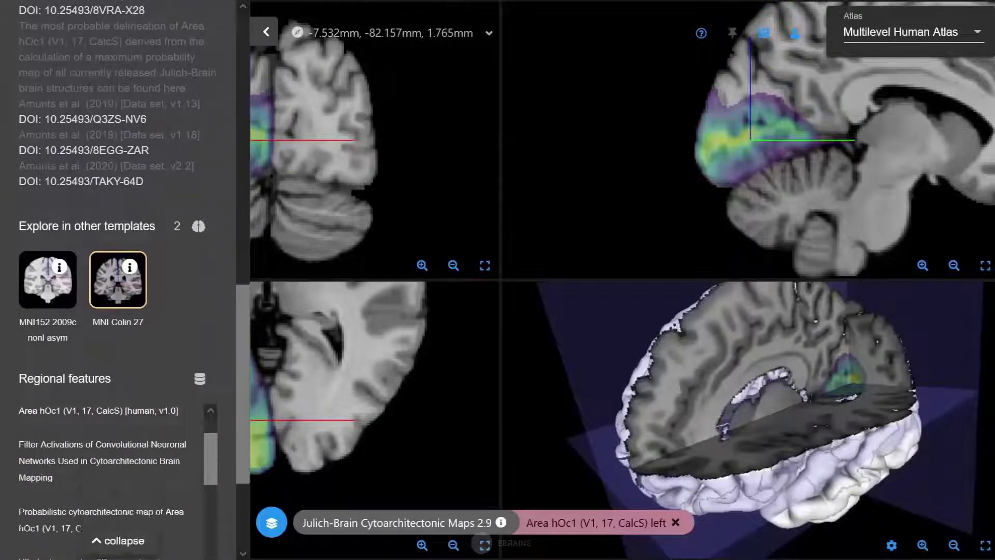
scroll(118, 394, "down", 2)
scroll(109, 414, "down", 4)
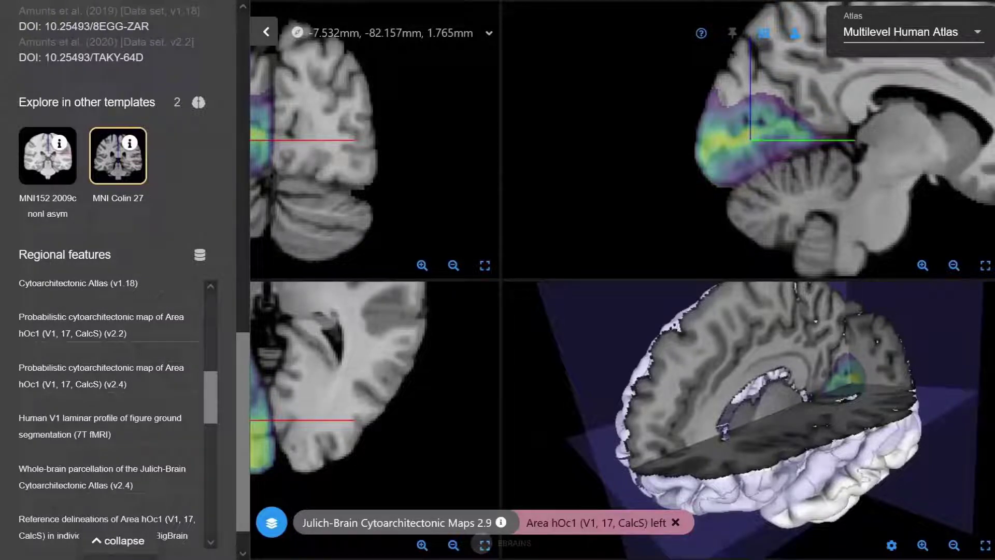
scroll(109, 415, "down", 1)
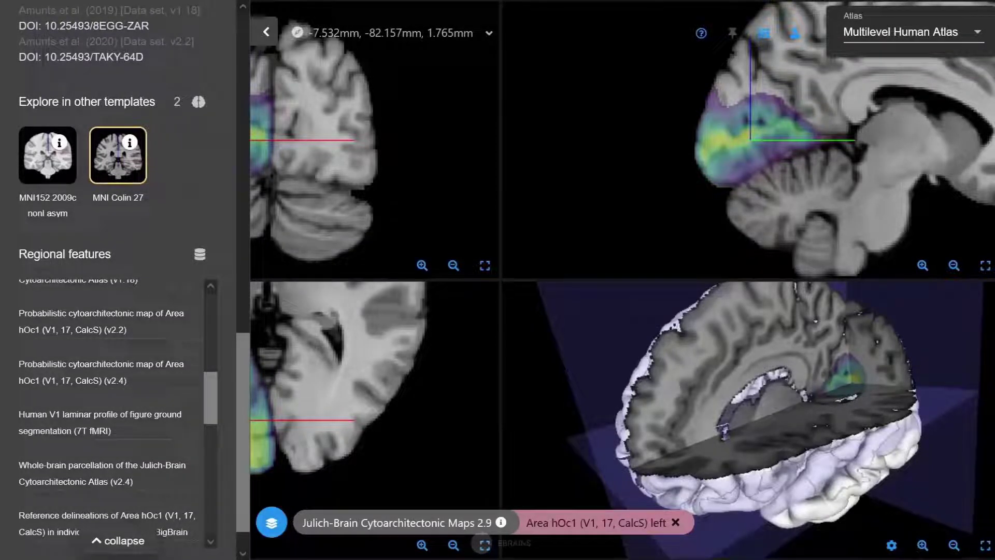
Step: Return to the Area hOc1 left header and open the region's dataset page in the EBRAINS Knowledge Graph
scroll(124, 280, "up", 3)
scroll(124, 280, "up", 5)
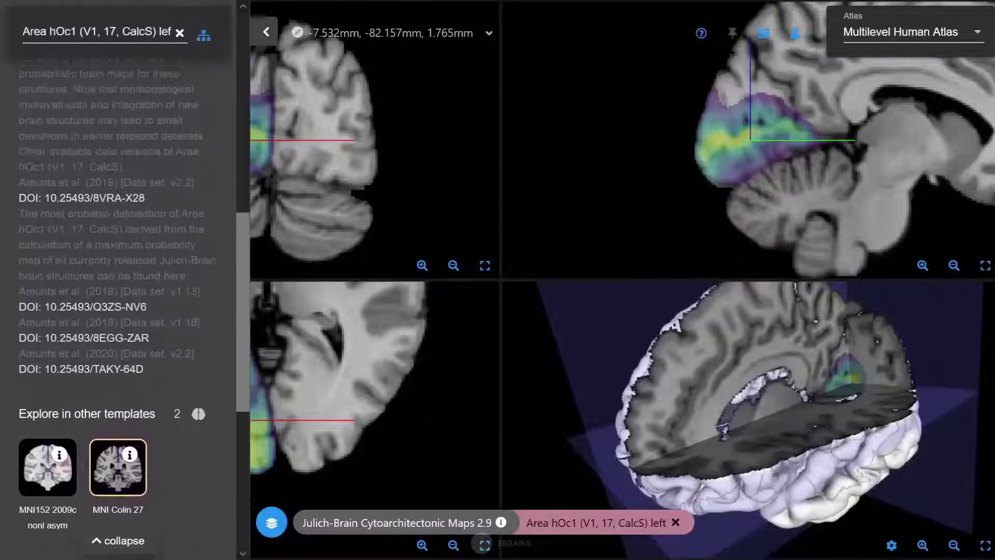
scroll(125, 280, "up", 5)
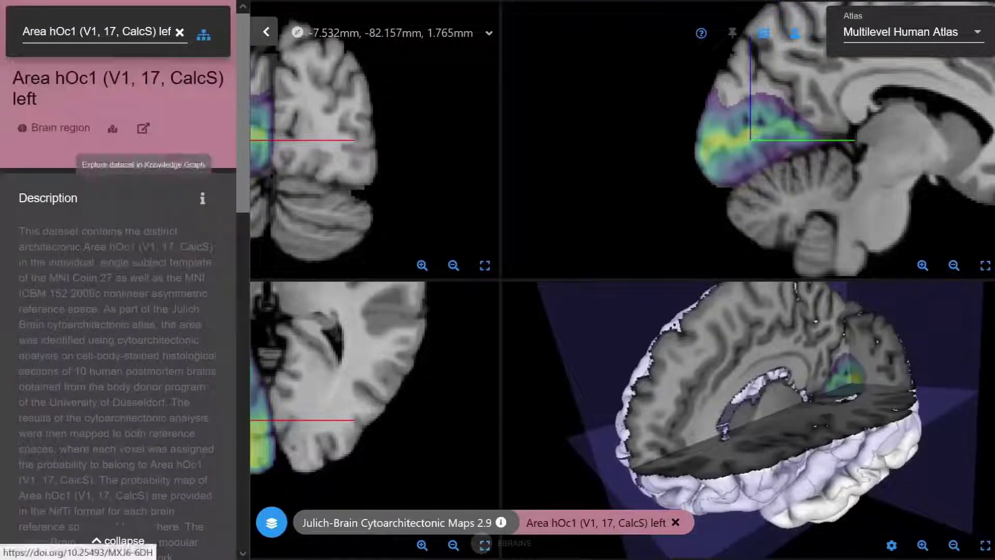
left_click(143, 128)
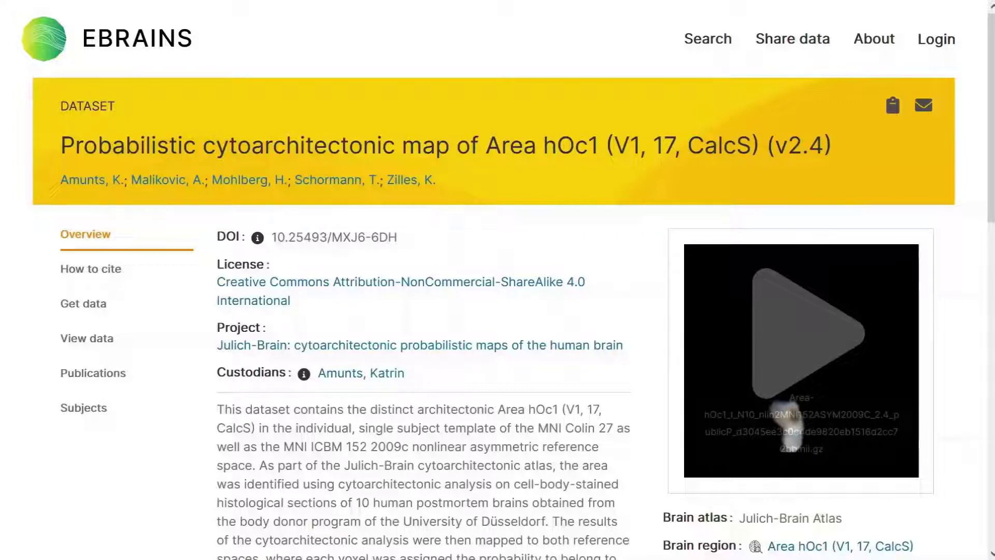
Step: Review the citation, data files, viewer links, publications and subjects of the Area hOc1 probabilistic map dataset
left_click(91, 269)
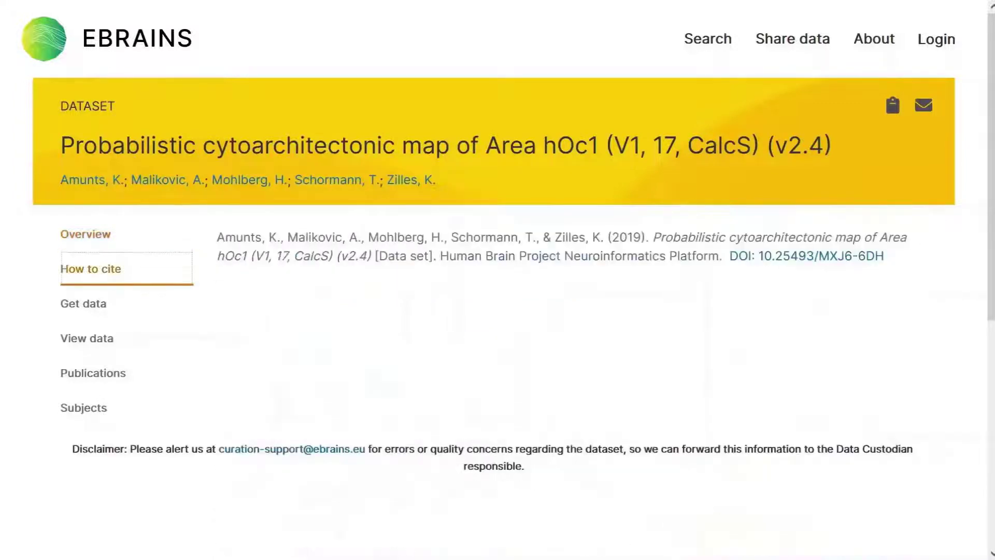
left_click(84, 303)
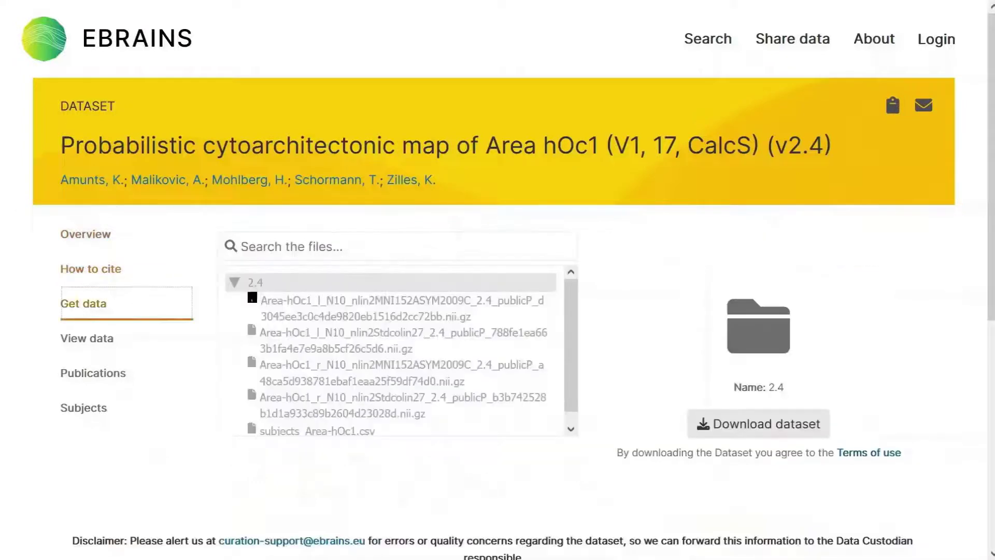
left_click(87, 339)
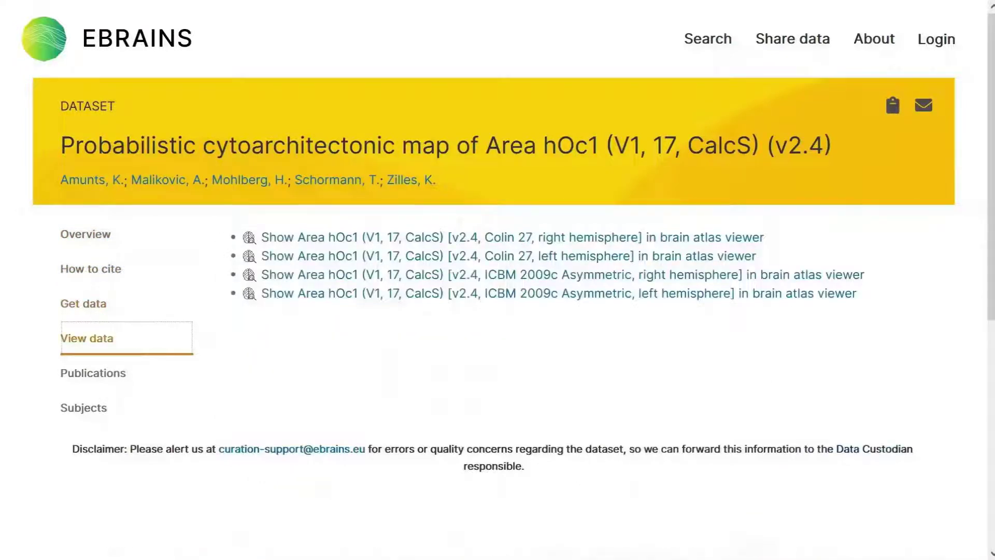
left_click(93, 373)
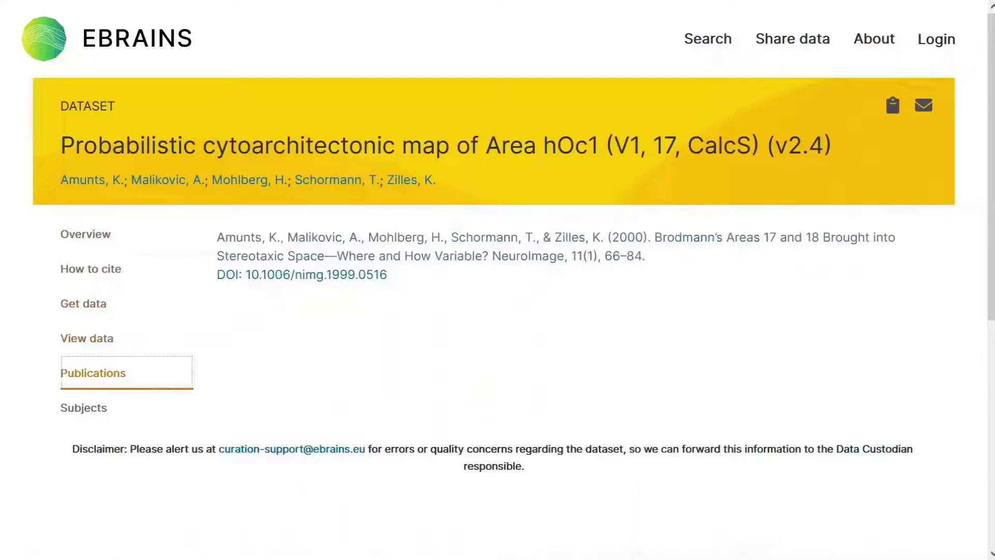
left_click(83, 408)
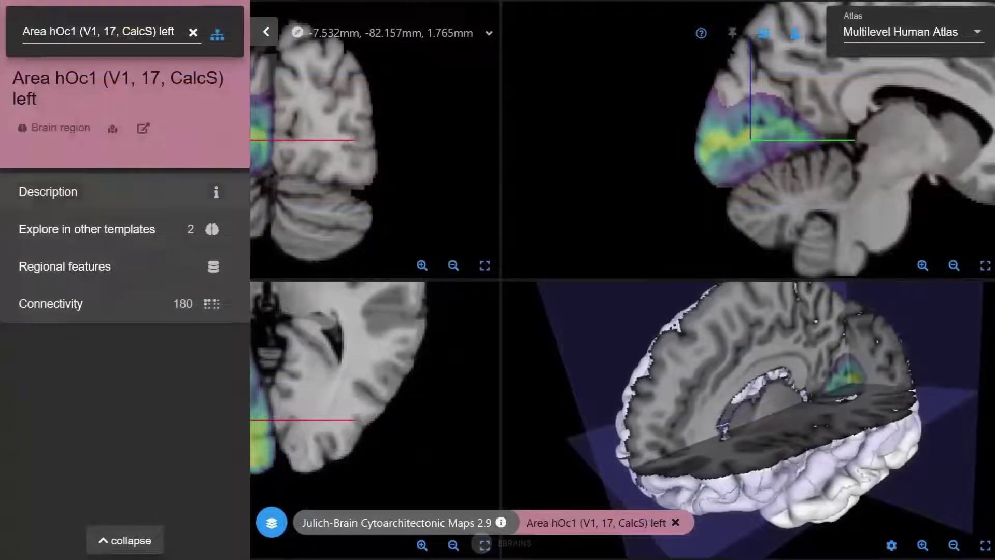
Step: Expand the description of Area hOc1 left in the atlas viewer and read through to its end
left_click(48, 192)
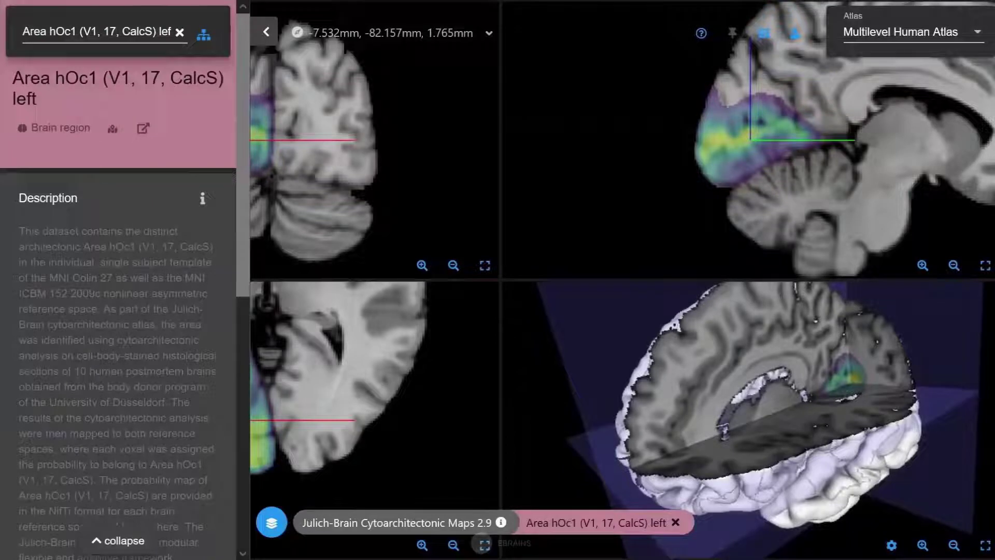
scroll(118, 311, "down", 4)
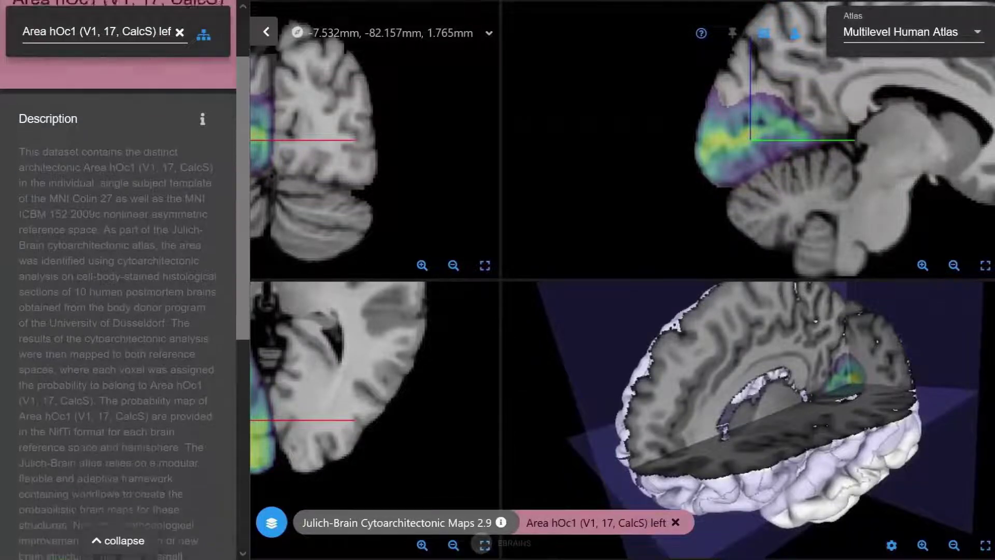
scroll(118, 311, "down", 5)
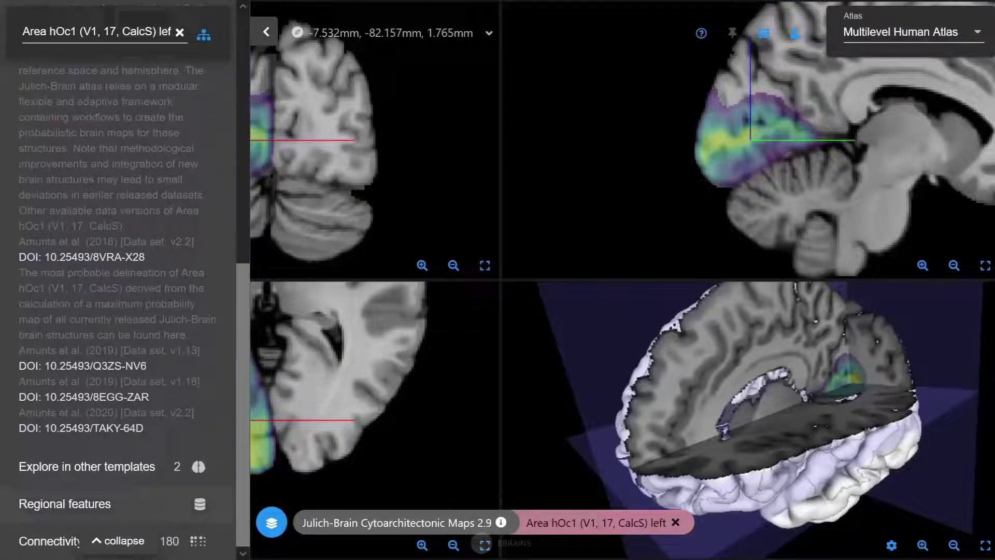
Step: From the regional features, open the receptor density dataset for Area hOc1 and its page in the Knowledge Graph
left_click(66, 504)
scroll(118, 311, "down", 4)
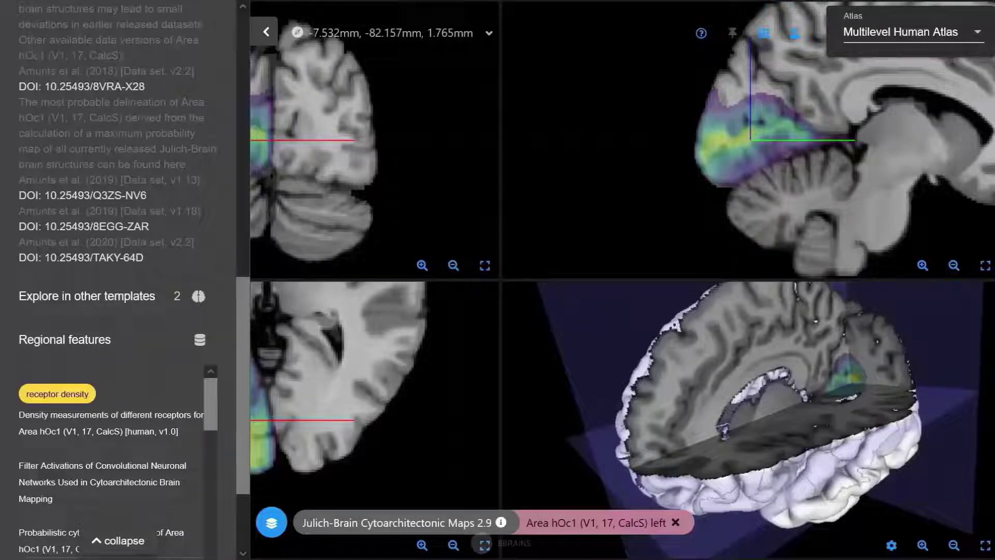
left_click(111, 422)
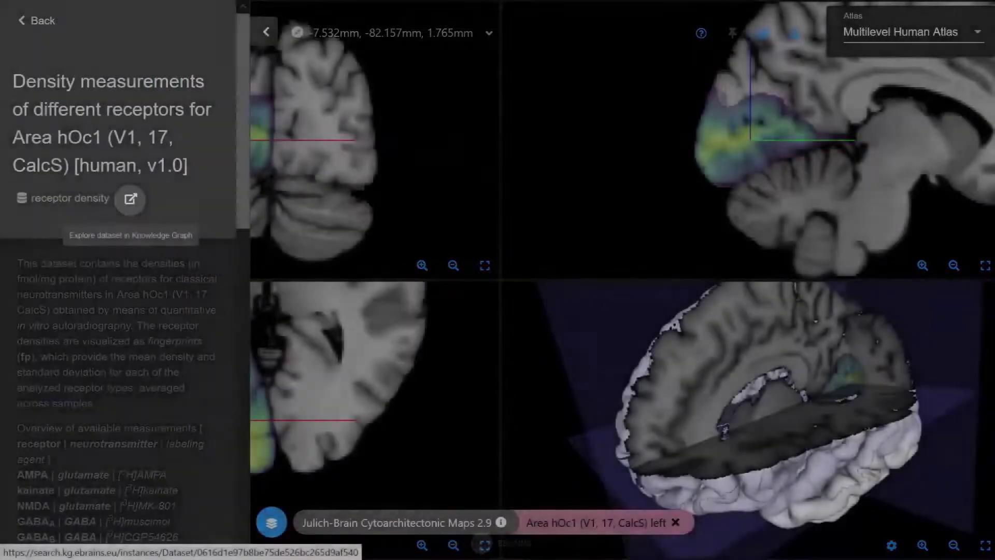
left_click(130, 199)
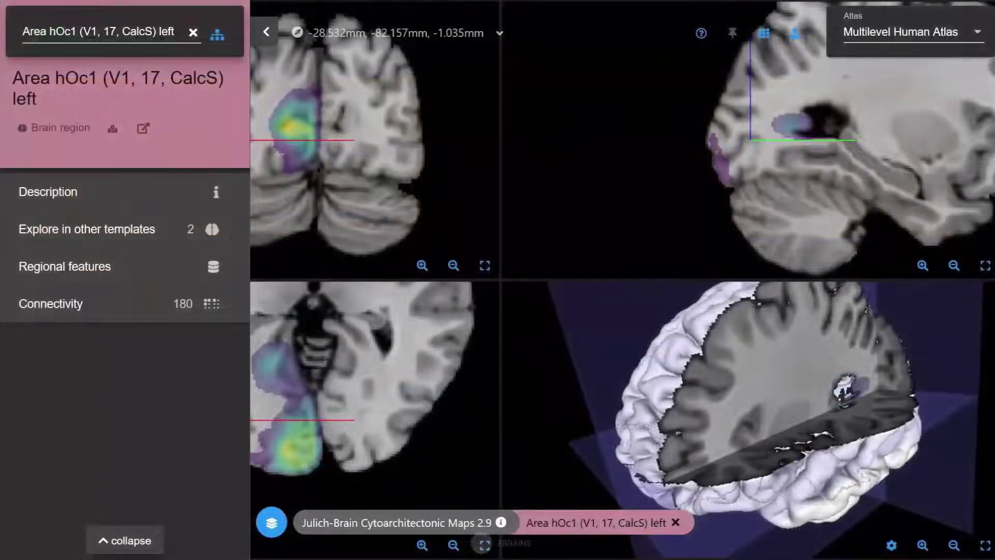
Step: Display the connectivity of Area hOc1 left and browse the regions in its connectivity profile
left_click(210, 303)
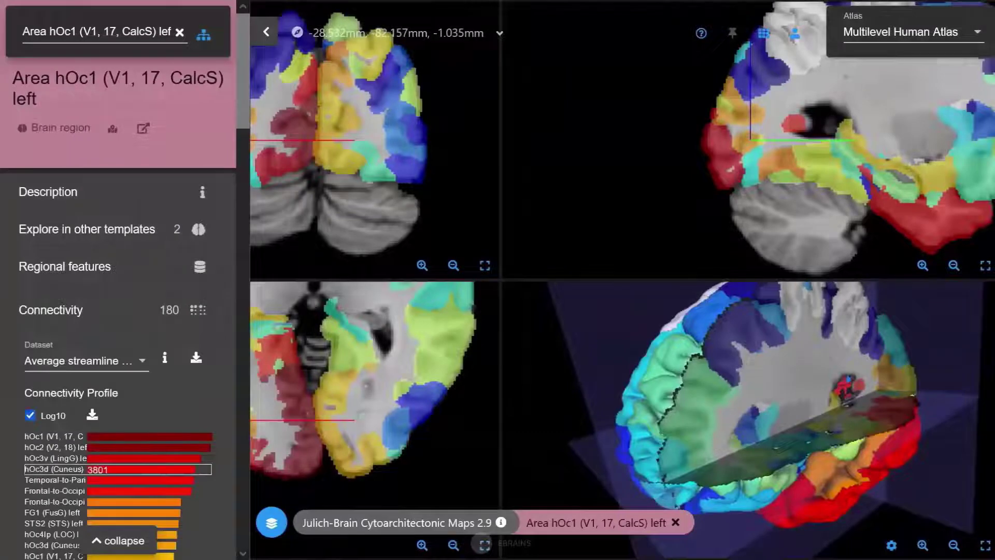
scroll(152, 353, "down", 3)
scroll(118, 311, "down", 4)
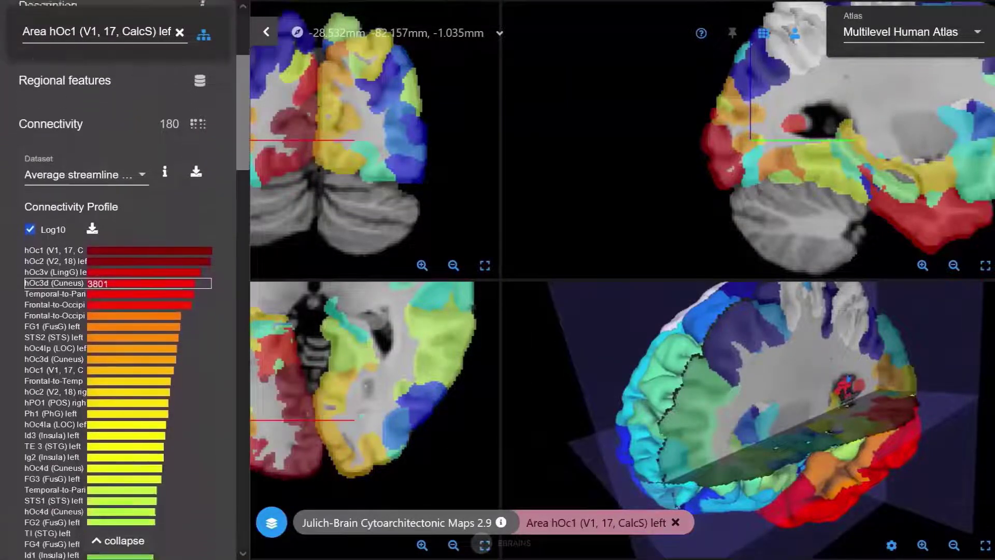
scroll(119, 363, "down", 2)
scroll(118, 337, "down", 3)
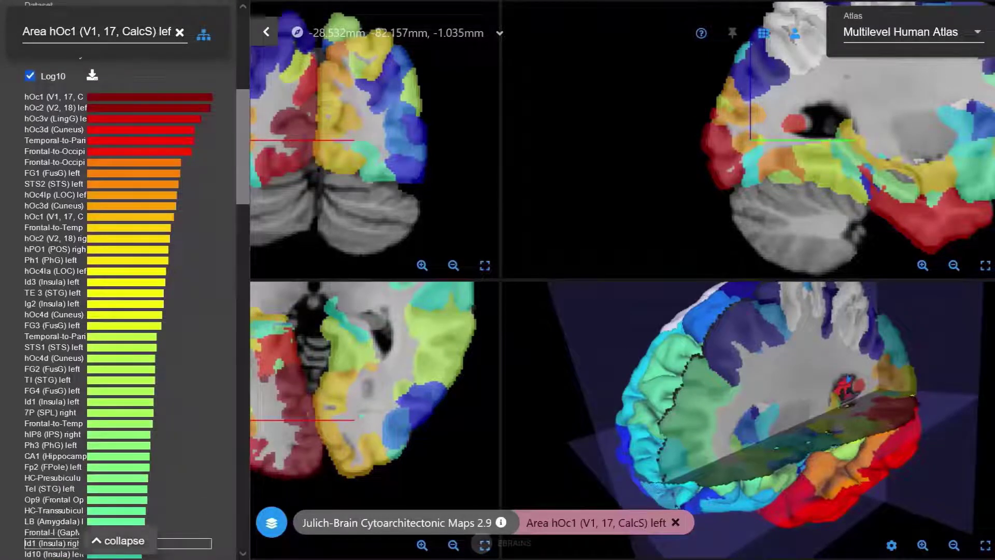
Step: Collapse the region details and restore the Julich-Brain Cytoarchitectonic Maps 2.9 display with no region selected
left_click(118, 540)
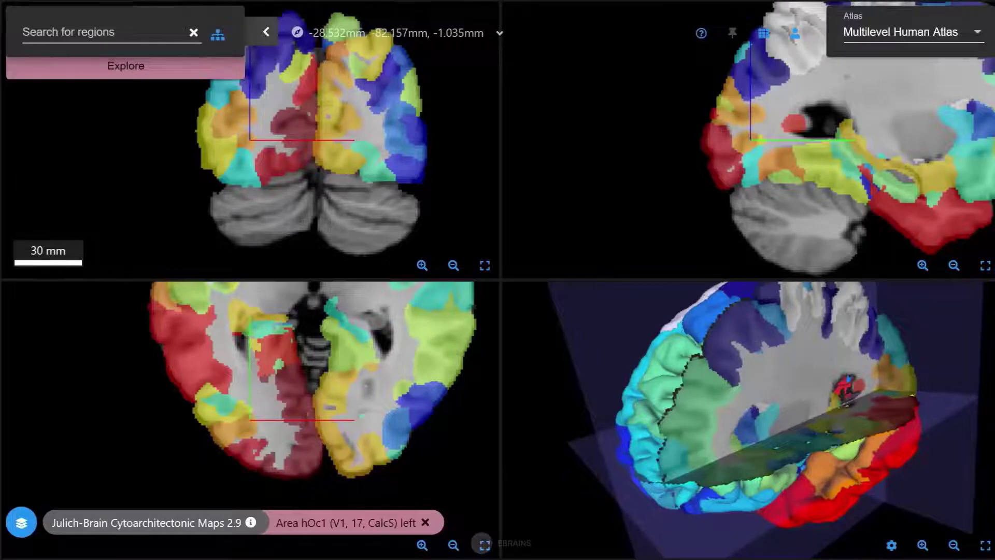
left_click_drag(290, 373, 277, 441)
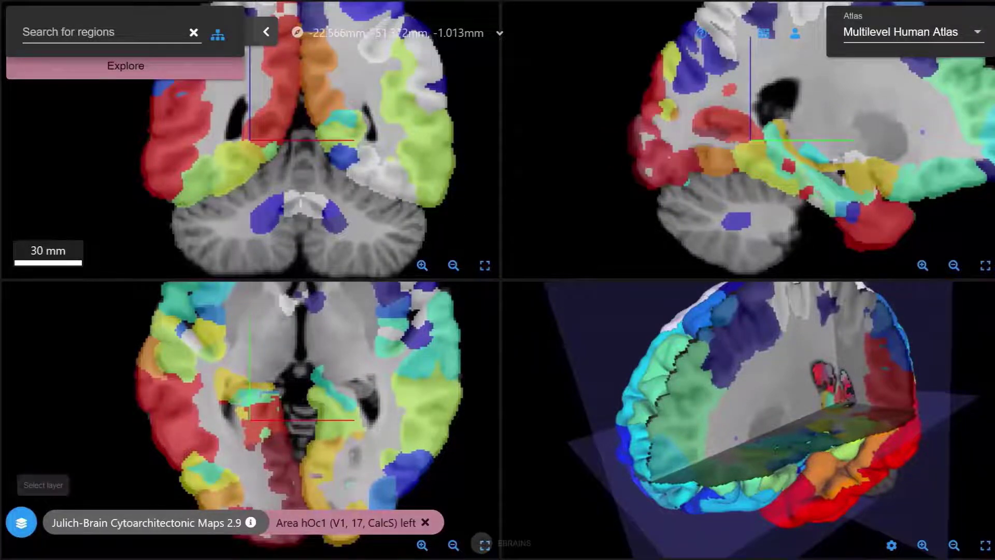
left_click(21, 522)
left_click(48, 132)
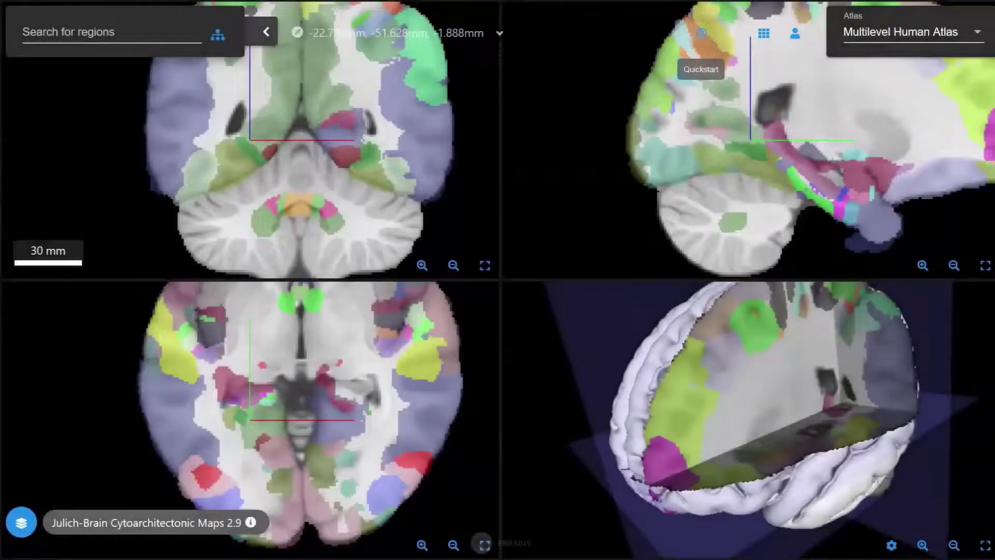
Step: View the Quickstart guide, follow its tour through the atlas selector, planar views and 3D view, and close both
left_click(701, 34)
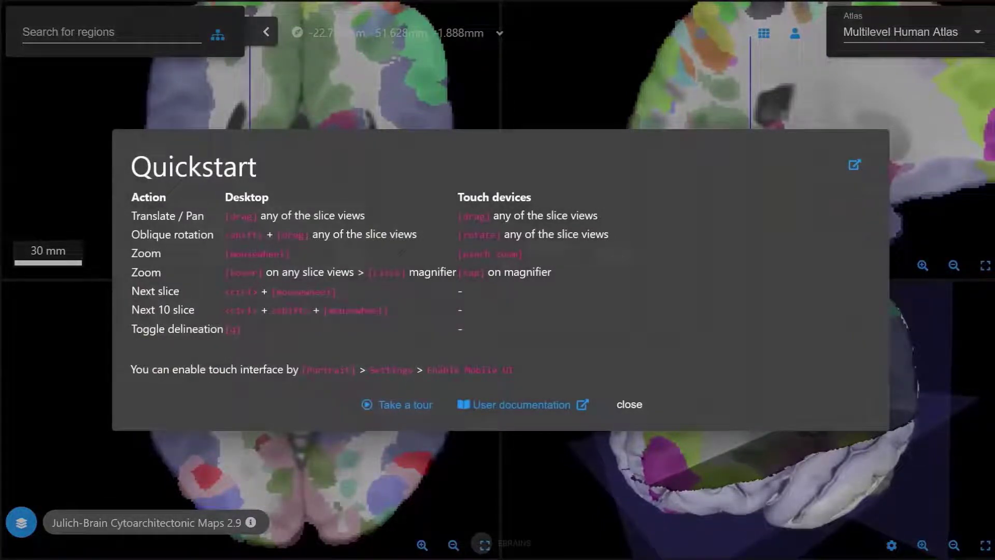
left_click(397, 405)
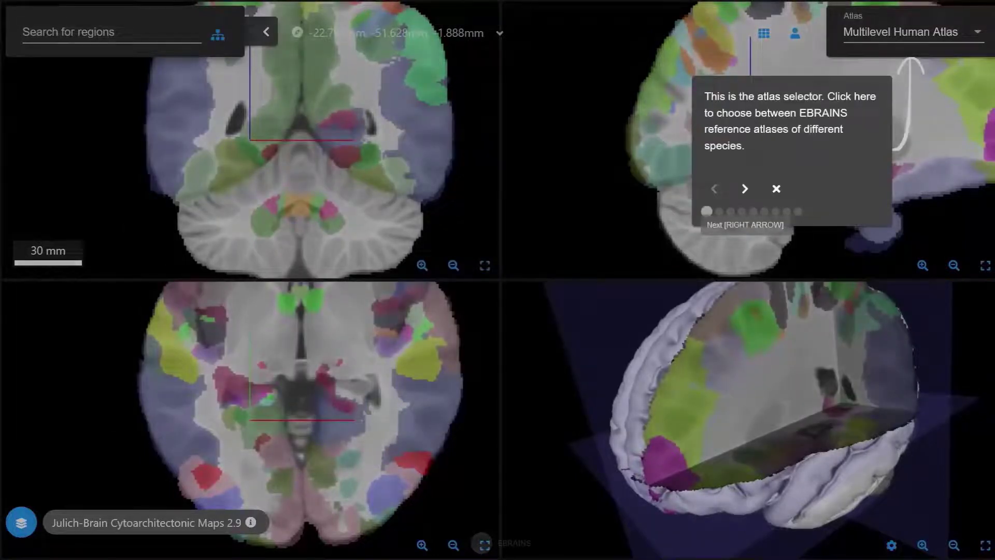
left_click(745, 189)
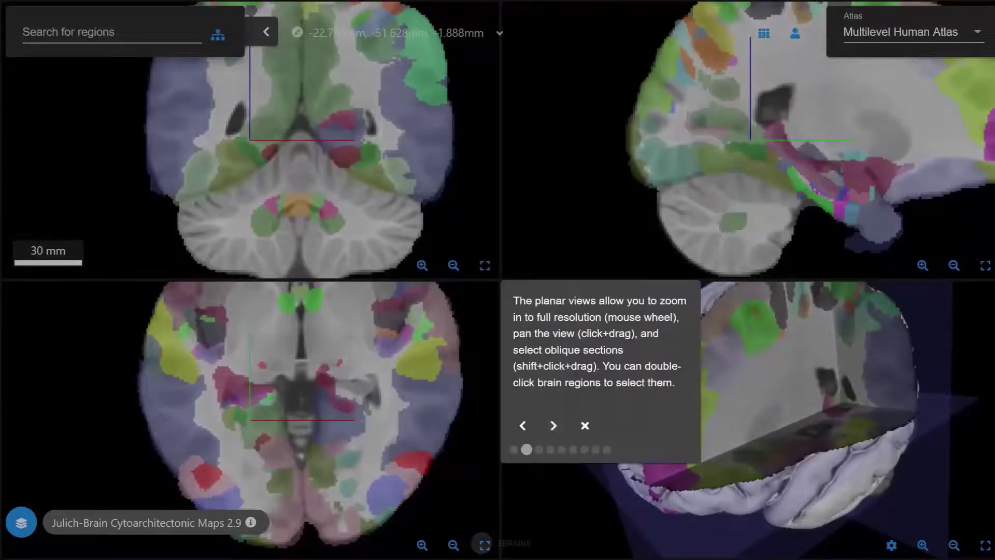
left_click(554, 426)
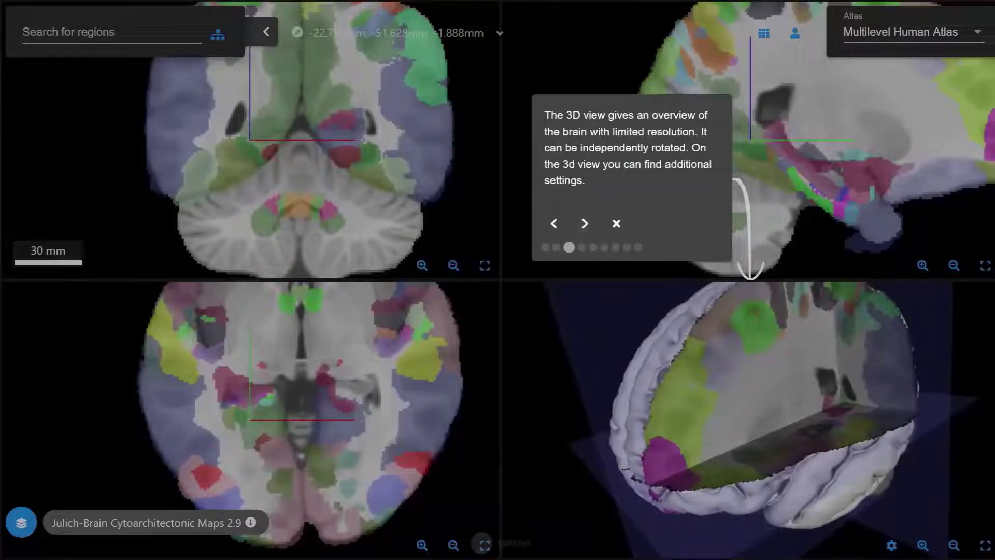
left_click(701, 33)
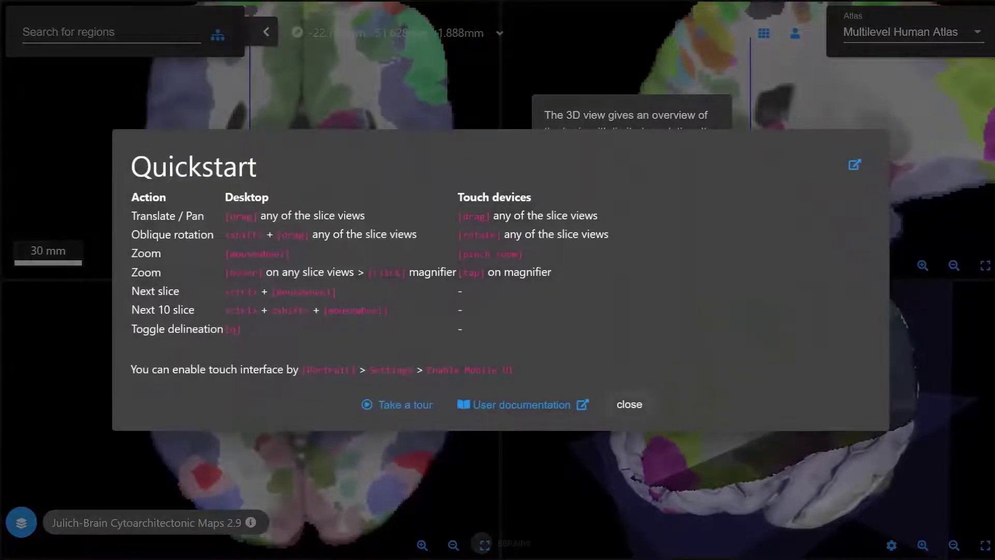
left_click(629, 404)
left_click(615, 222)
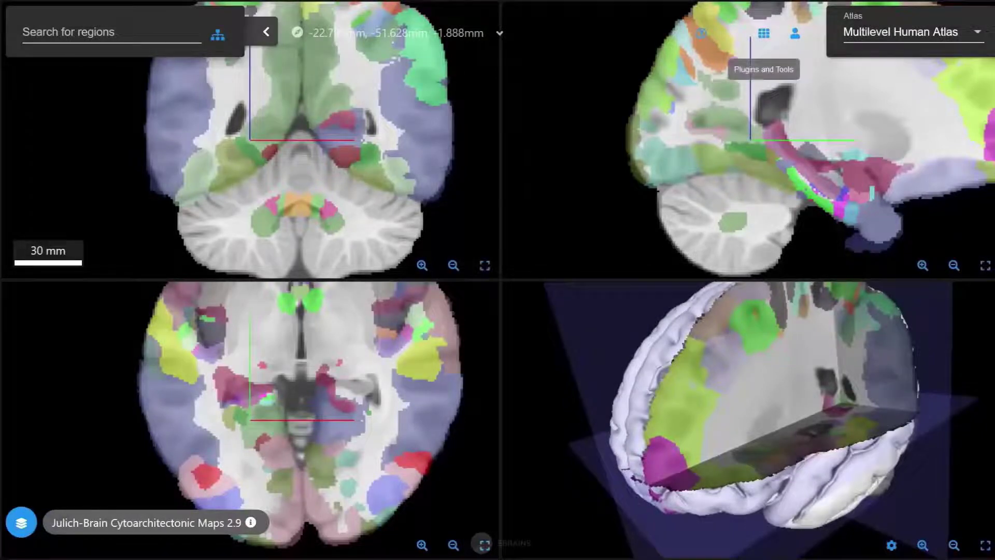
Step: Capture a boxed screenshot of the 3D brain view and discard it without saving
left_click(763, 33)
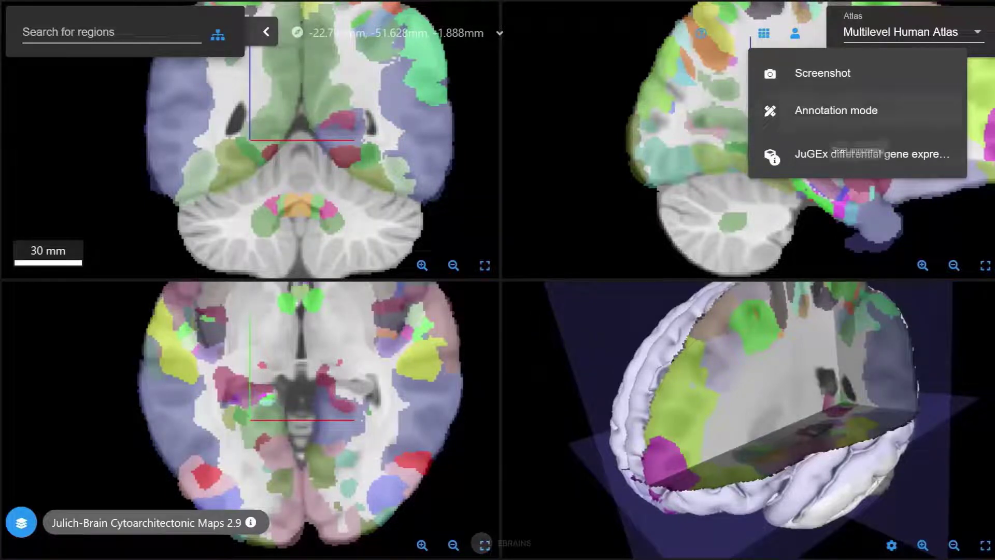
left_click(827, 73)
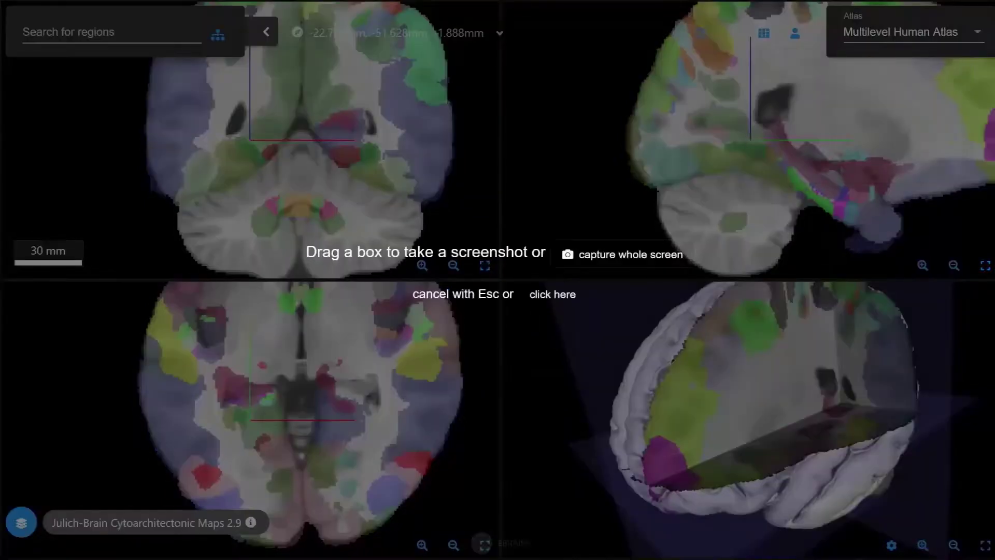
left_click_drag(586, 323, 914, 558)
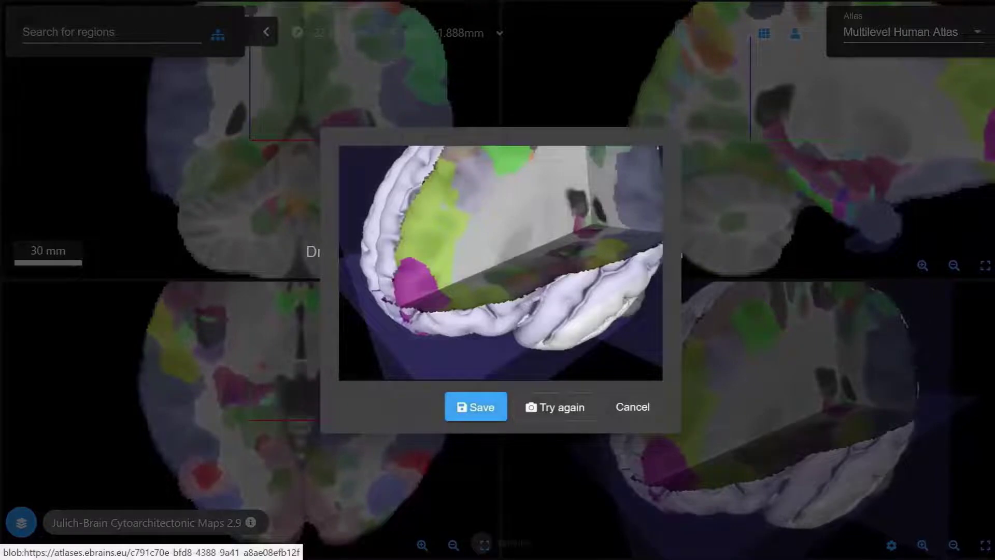
left_click(633, 407)
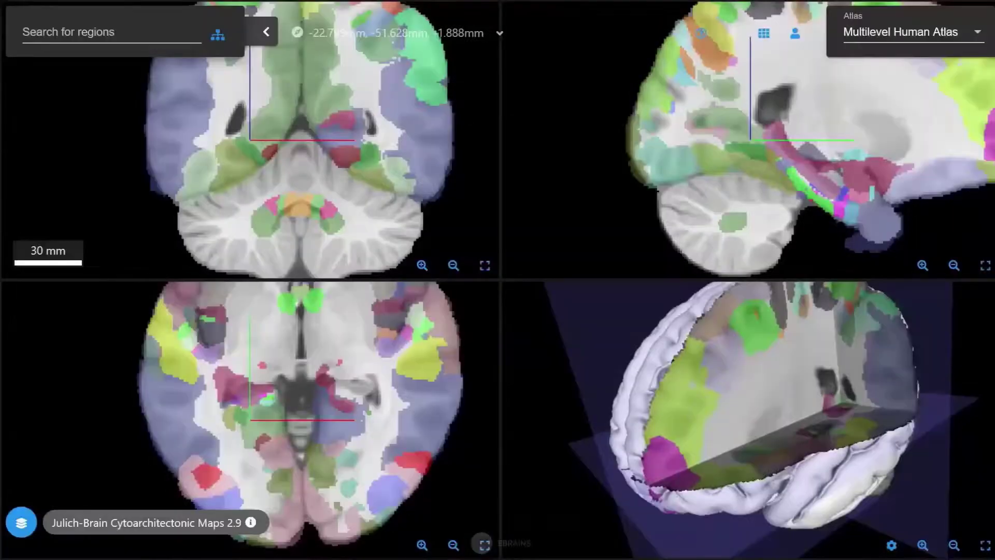
Step: In annotation mode, draw a line across the sagittal slice from the back to the front of the brain, and exit the mode
left_click(763, 33)
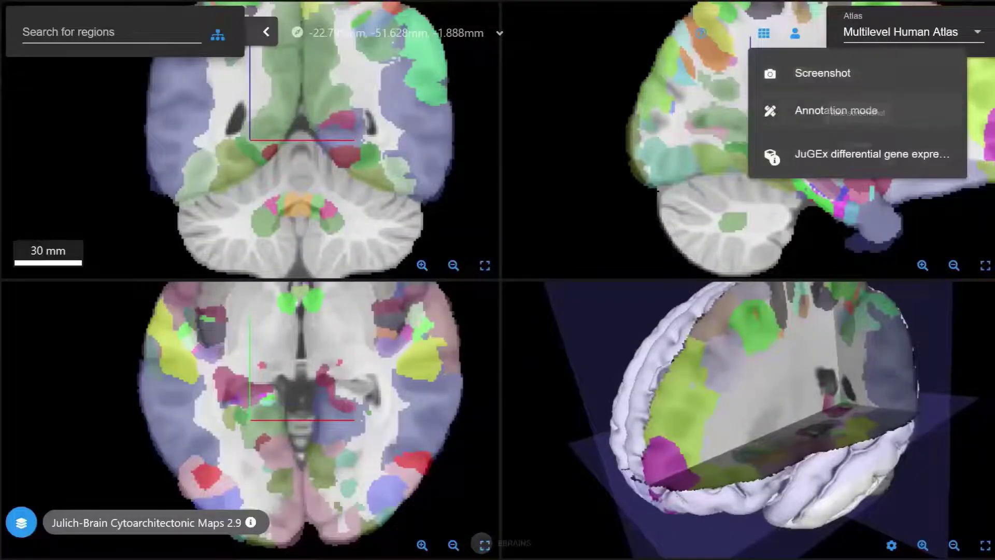
left_click(829, 110)
left_click(262, 131)
left_click(663, 95)
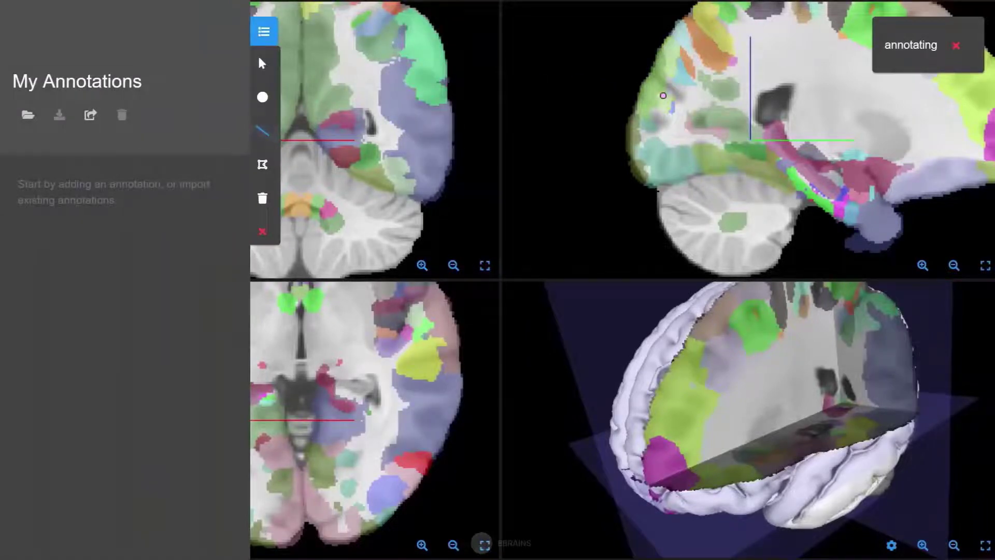
left_click(851, 121)
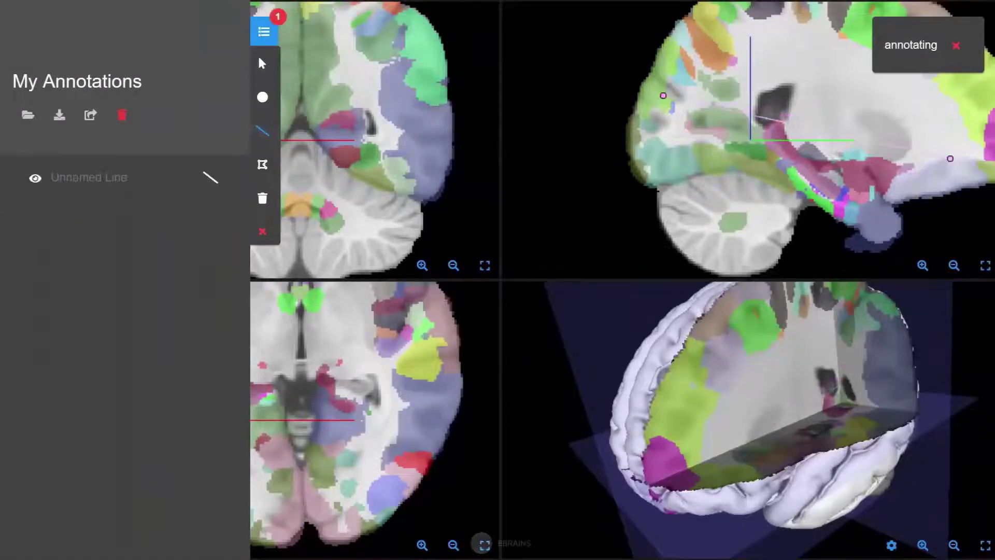
left_click(950, 159)
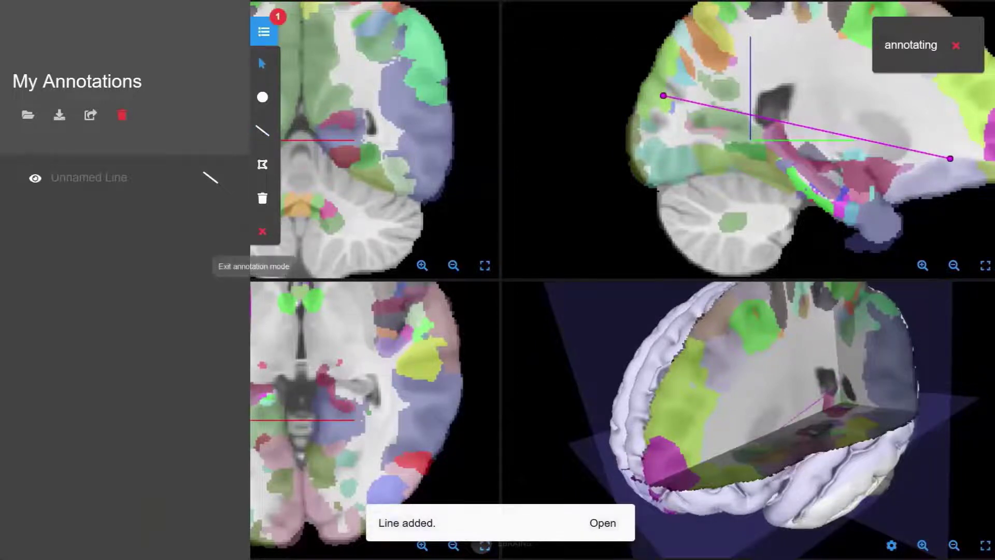
left_click(262, 231)
Step: Launch the JuGEx differential gene expression tool
left_click(764, 34)
left_click(821, 155)
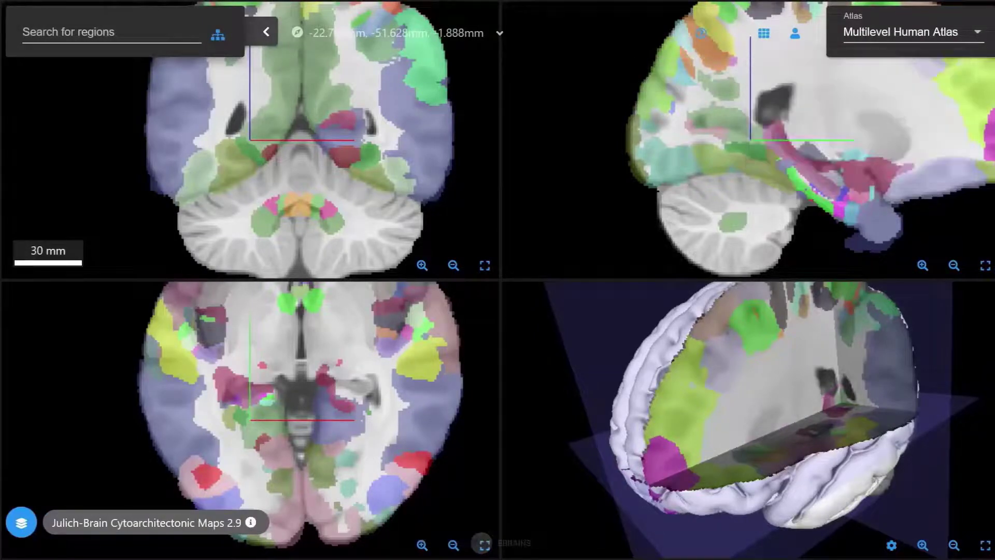